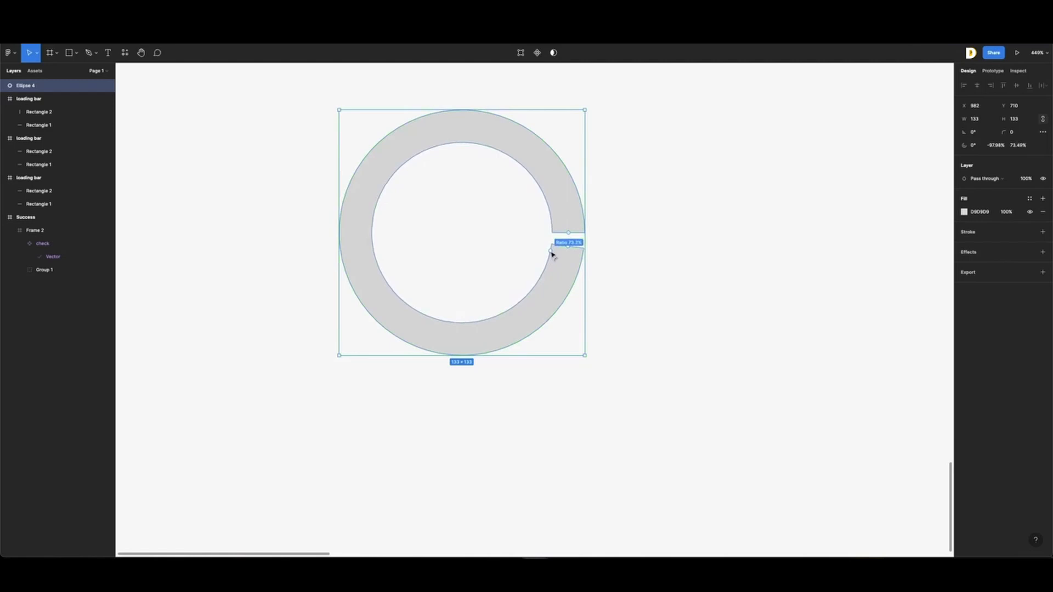
# - Set the ring's inner ratio to about 73% and close its gap to restore a full 100% sweep
pyautogui.moveTo(552, 255); pyautogui.dragTo(552, 254)
pyautogui.click(642, 258)
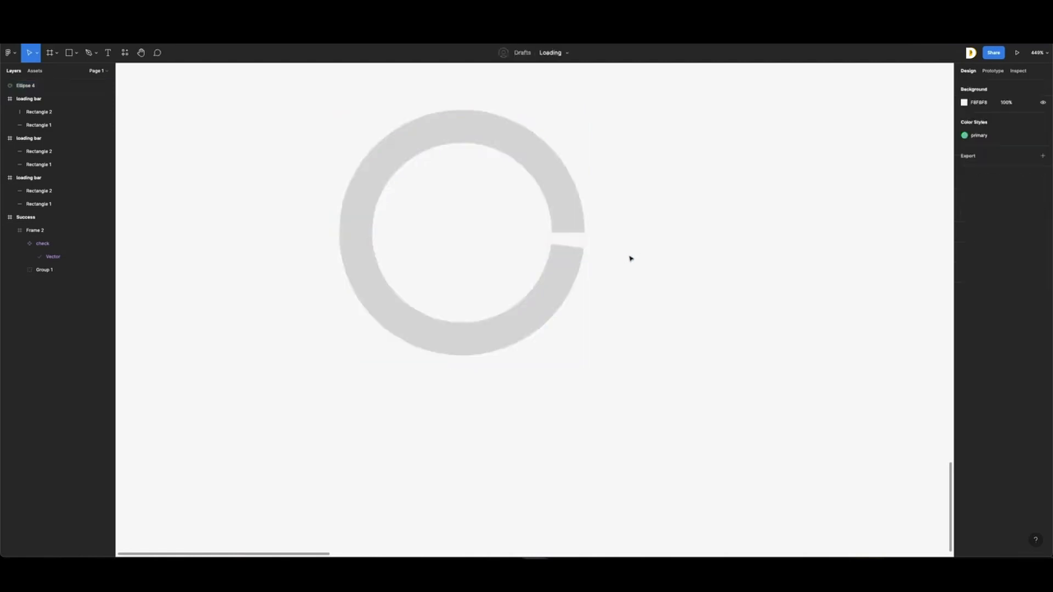
pyautogui.click(567, 230)
pyautogui.moveTo(573, 244); pyautogui.dragTo(572, 233)
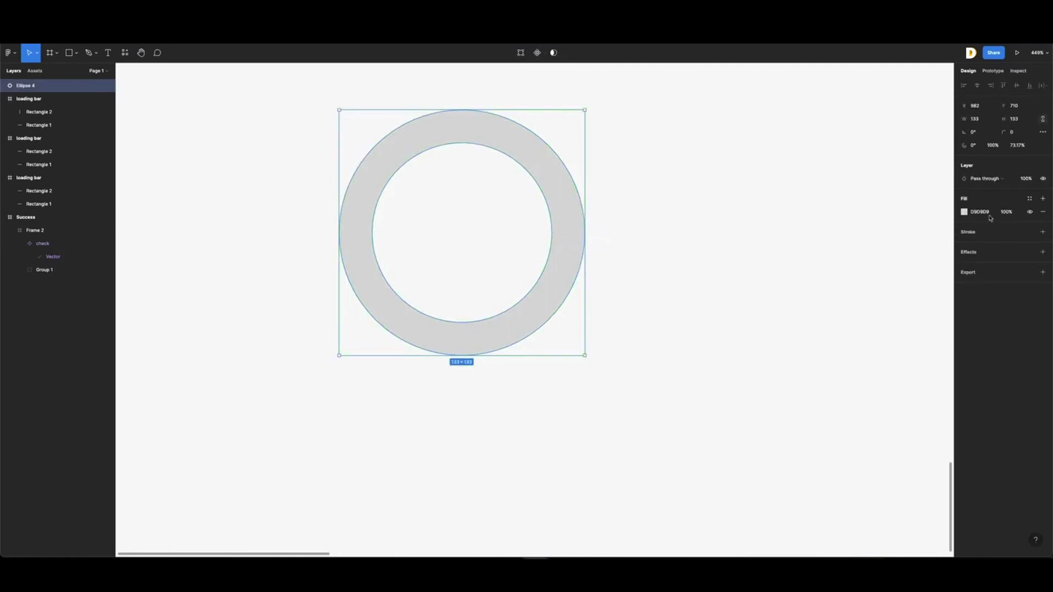
# - Fill the ring with an angular gradient based on the detached primary colour style
pyautogui.click(1029, 199)
pyautogui.click(971, 249)
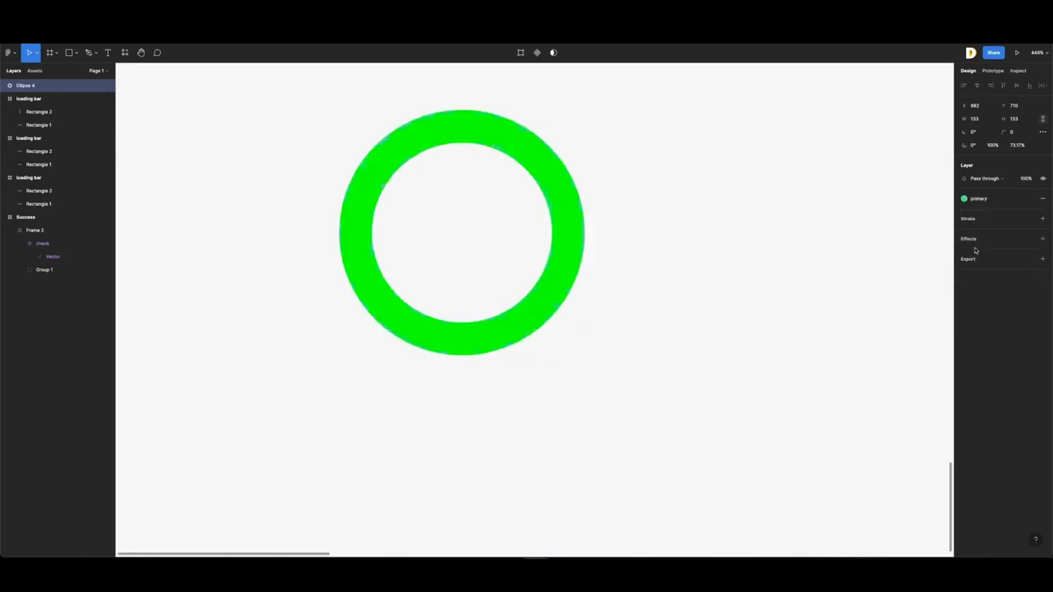
pyautogui.click(1029, 200)
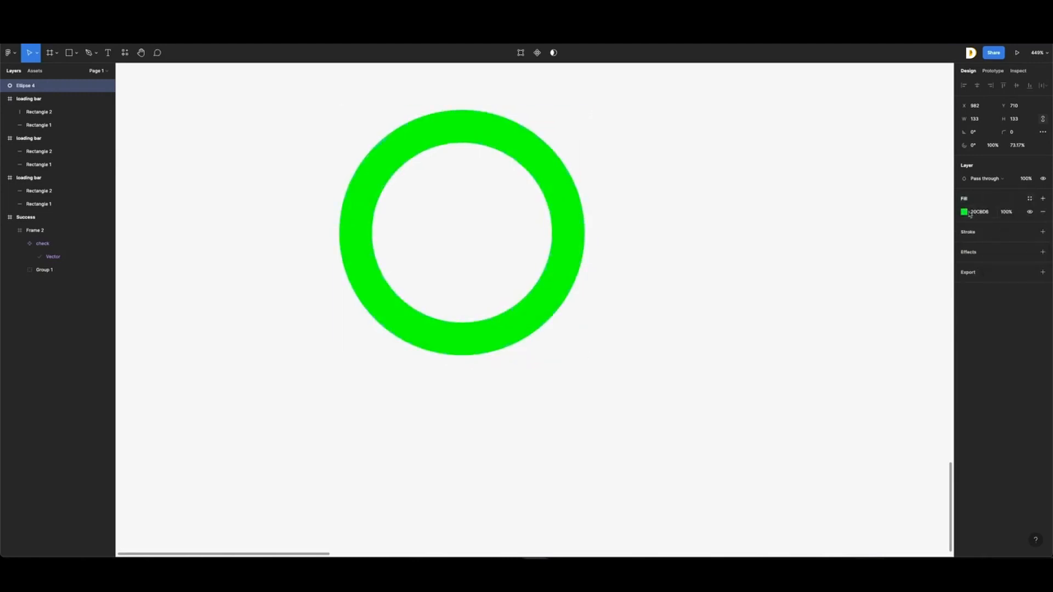
pyautogui.click(963, 212)
pyautogui.click(870, 216)
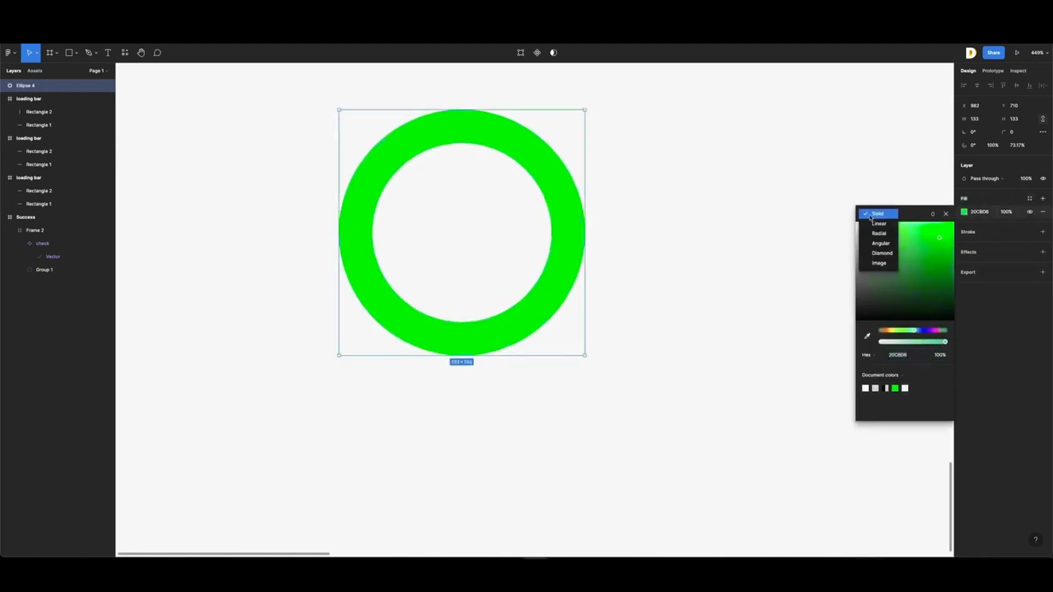
pyautogui.click(880, 244)
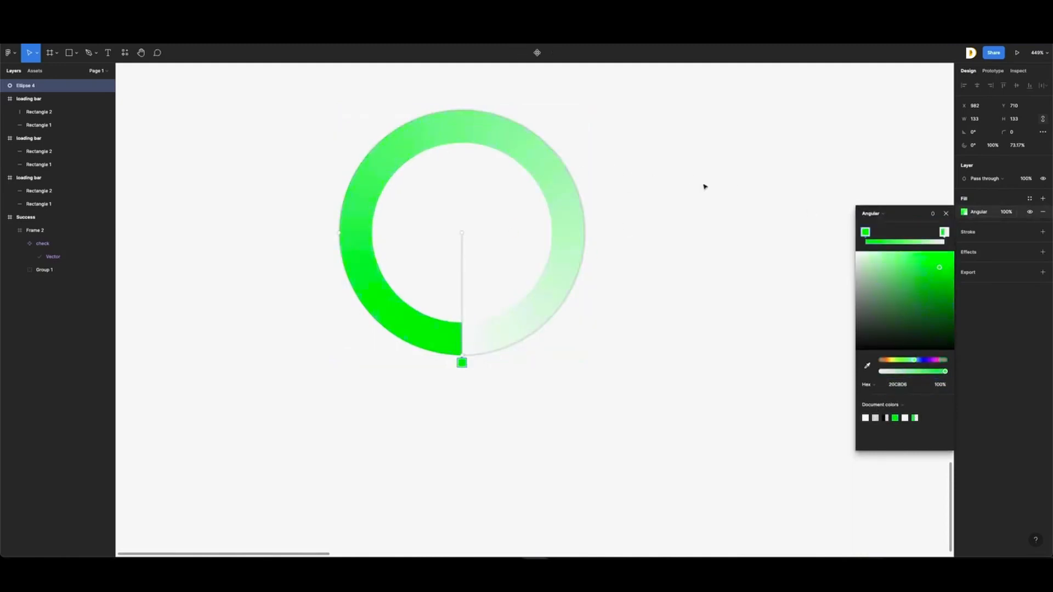
pyautogui.click(956, 212)
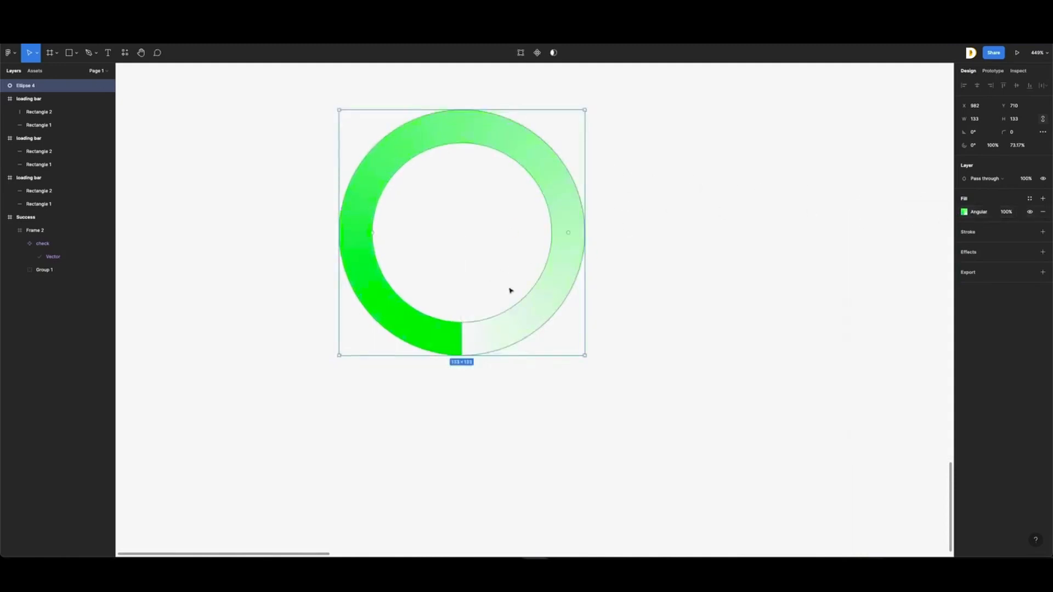
# - Draw an 18 × 18 circle over the solid green end of the ring, matching the ring's thickness
pyautogui.press('o')
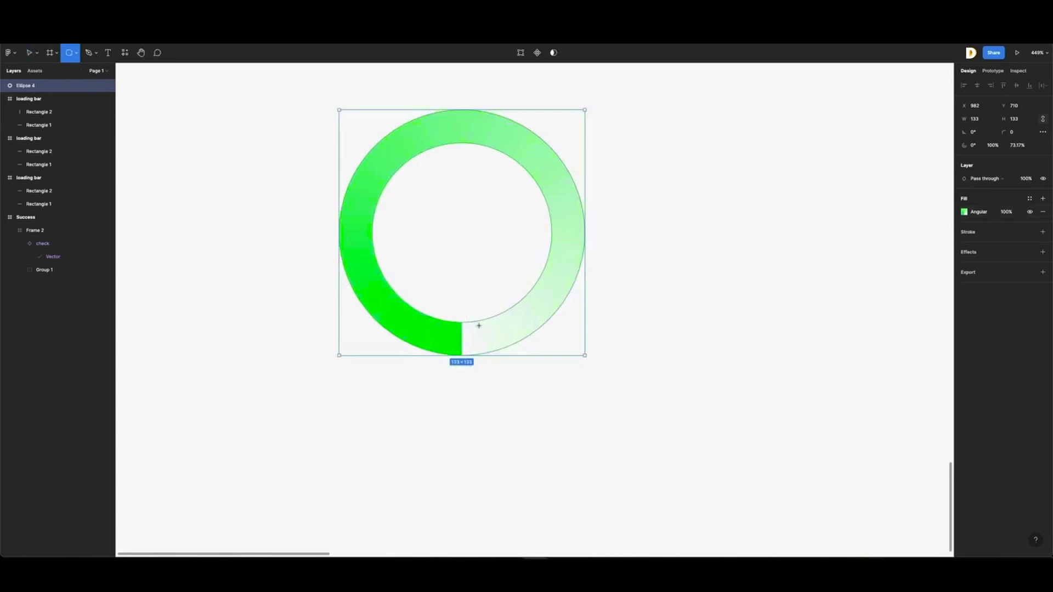
pyautogui.moveTo(434, 377); pyautogui.dragTo(470, 296)
pyautogui.scroll(5, 470, 415)
pyautogui.scroll(10, 470, 285)
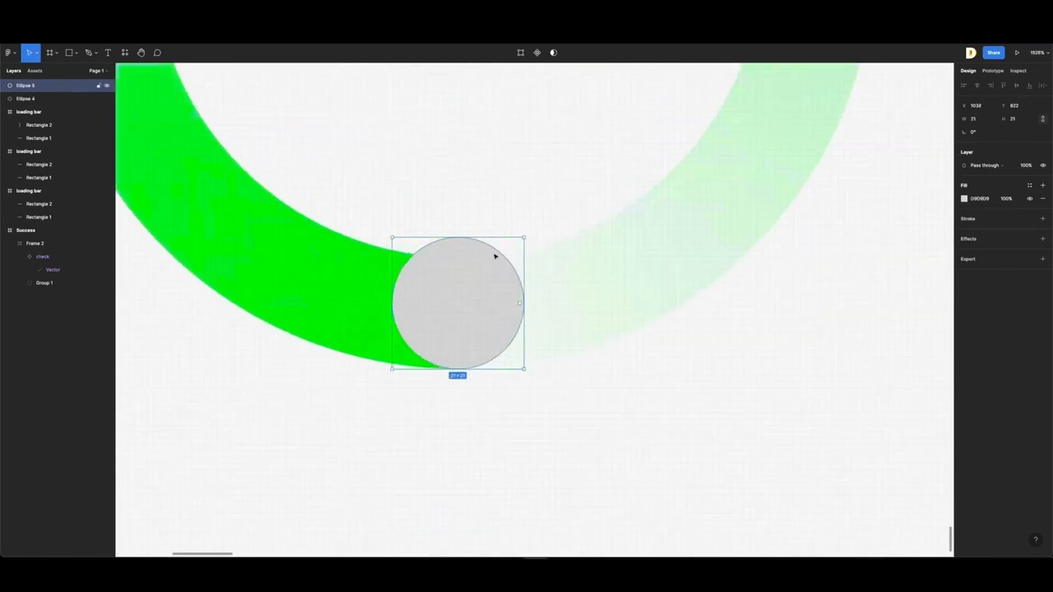
pyautogui.moveTo(519, 239); pyautogui.dragTo(498, 256)
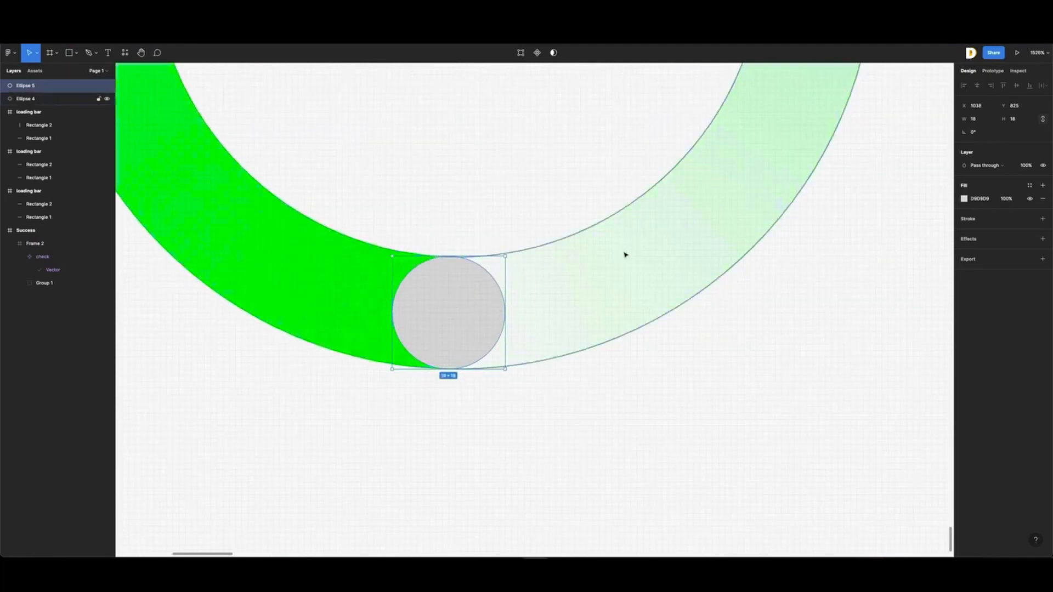
pyautogui.scroll(-5, 634, 245)
pyautogui.scroll(3, 585, 245)
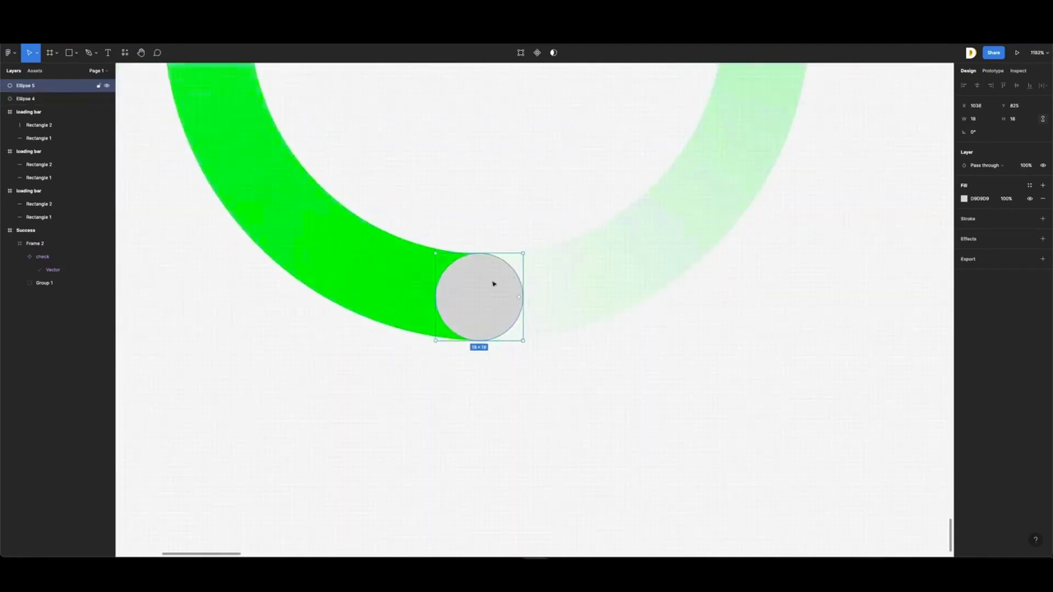
# - Apply the primary colour style to the small circle at the ring's end
pyautogui.click(1029, 185)
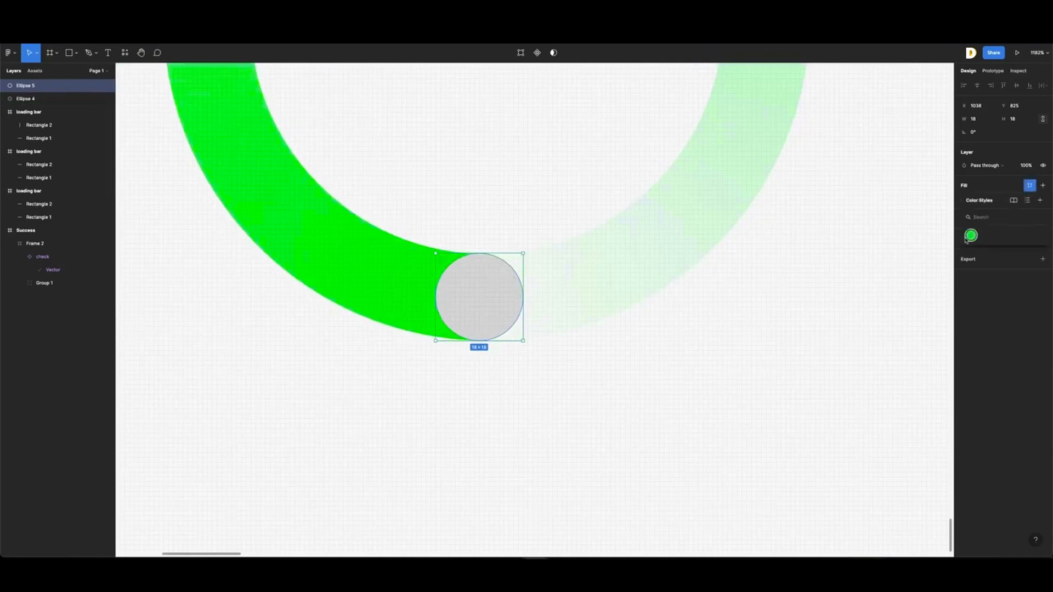
pyautogui.click(966, 233)
pyautogui.click(793, 288)
pyautogui.click(493, 322)
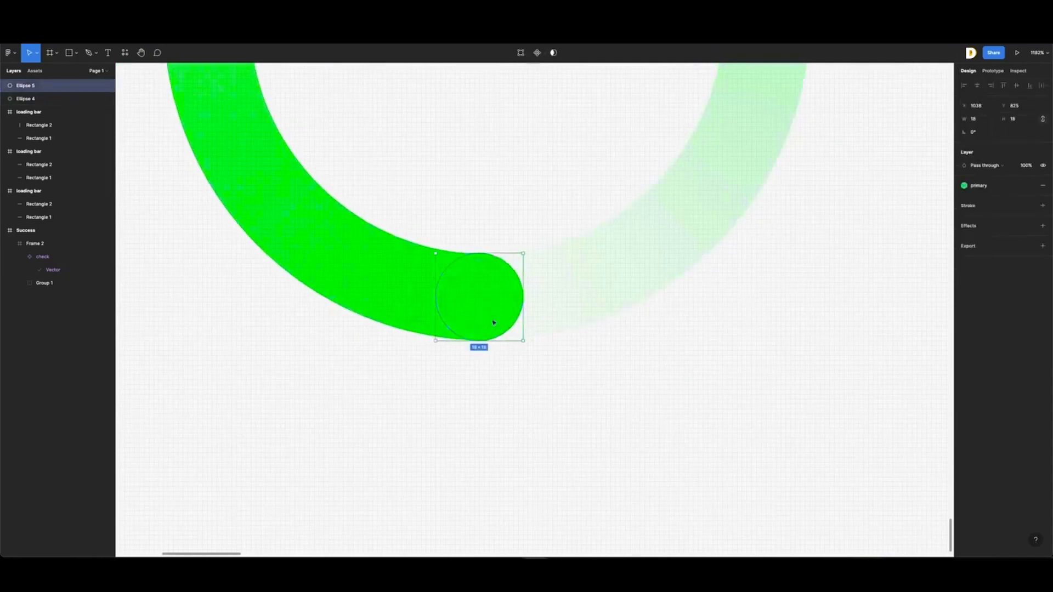
pyautogui.scroll(-5, 493, 323)
pyautogui.click(688, 275)
pyautogui.scroll(-3, 662, 265)
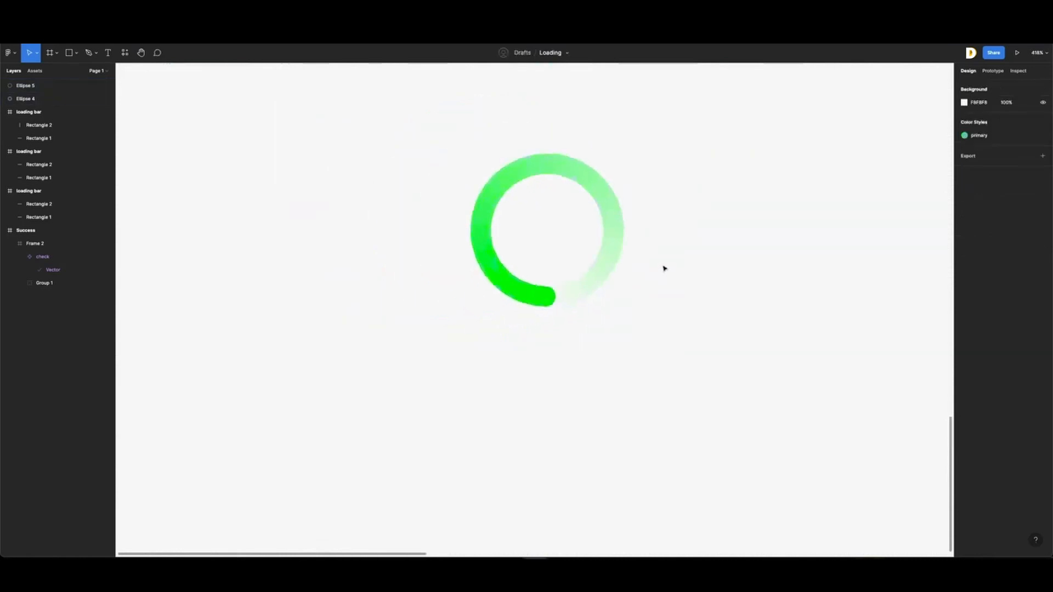
# - Combine the ring and the small end circle into one component
pyautogui.click(592, 195)
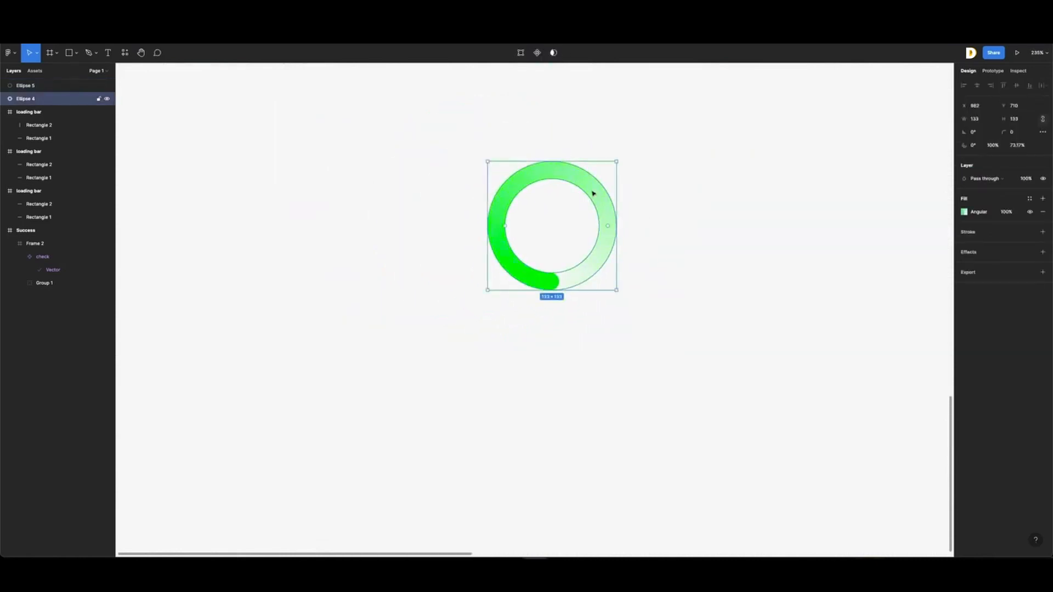
pyautogui.click(588, 154)
pyautogui.moveTo(456, 143); pyautogui.dragTo(698, 331)
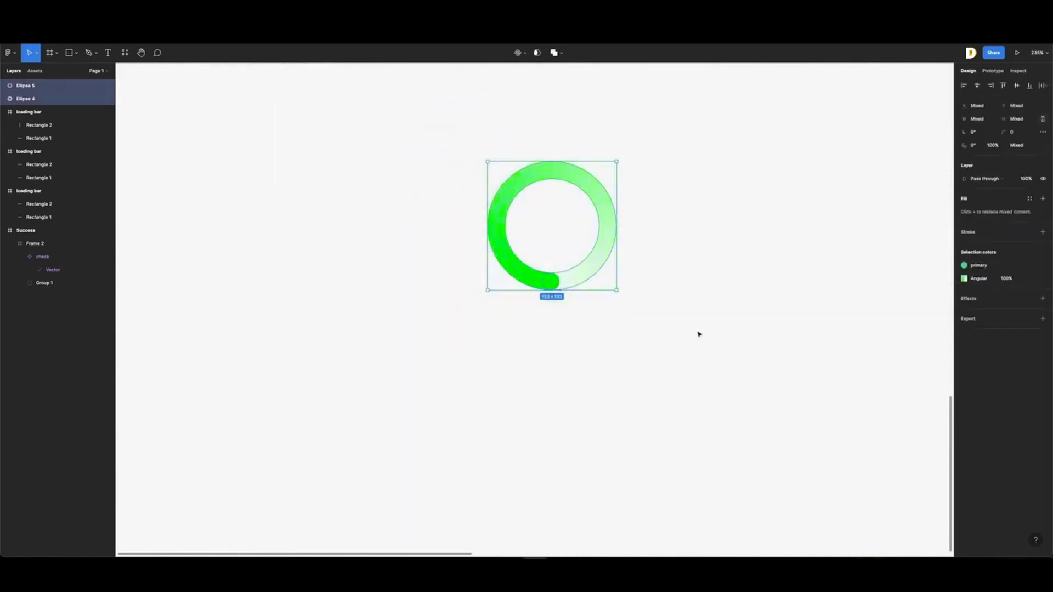
pyautogui.click(518, 52)
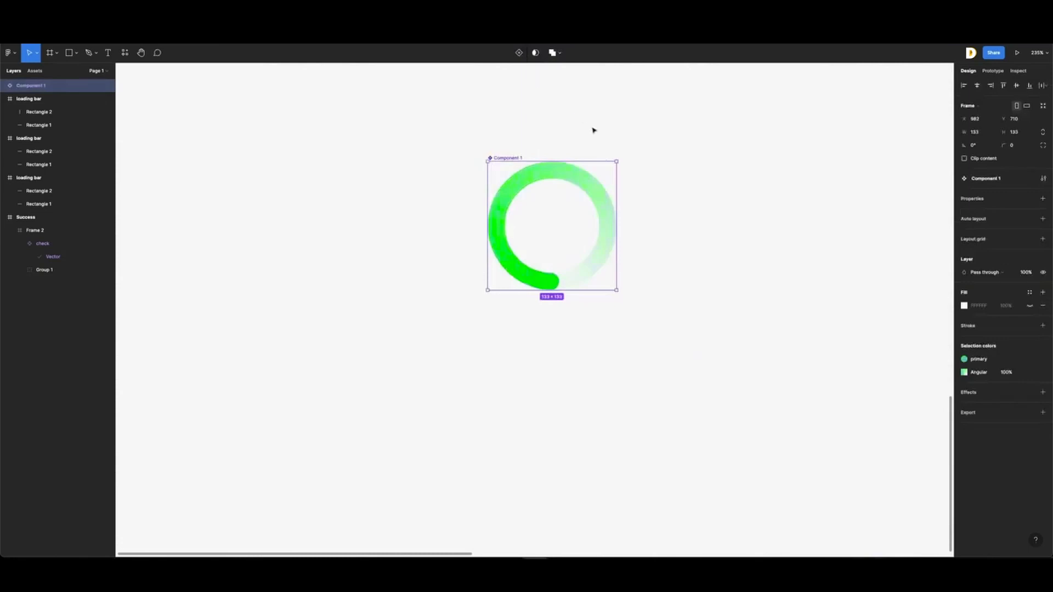
# - Group the two ellipses inside the component and rename the group as spinner
pyautogui.click(2, 86)
pyautogui.click(23, 98)
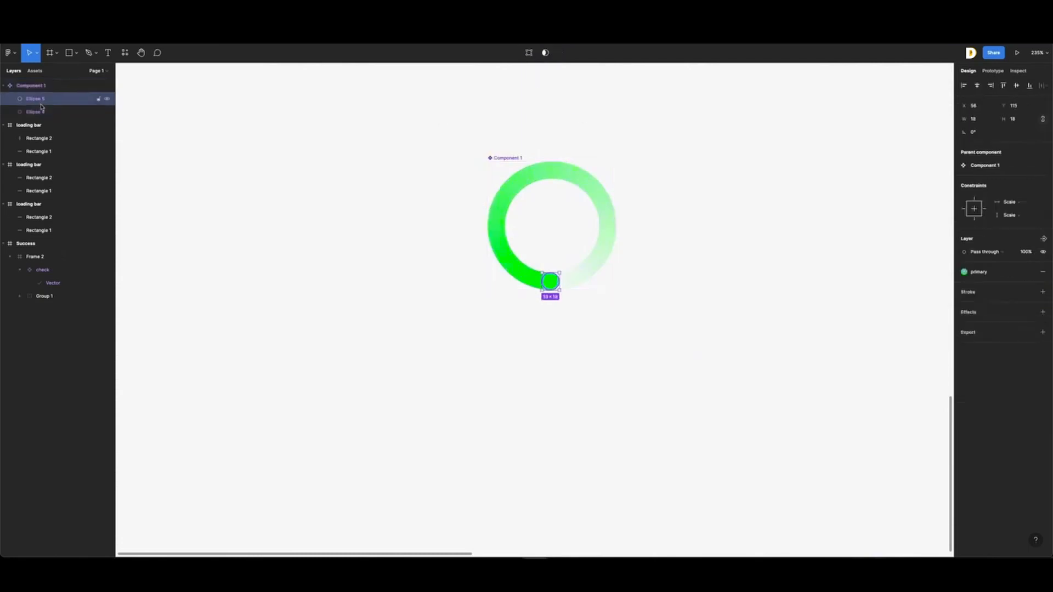
pyautogui.keyDown('shift'); pyautogui.click(40, 111); pyautogui.keyUp('shift')
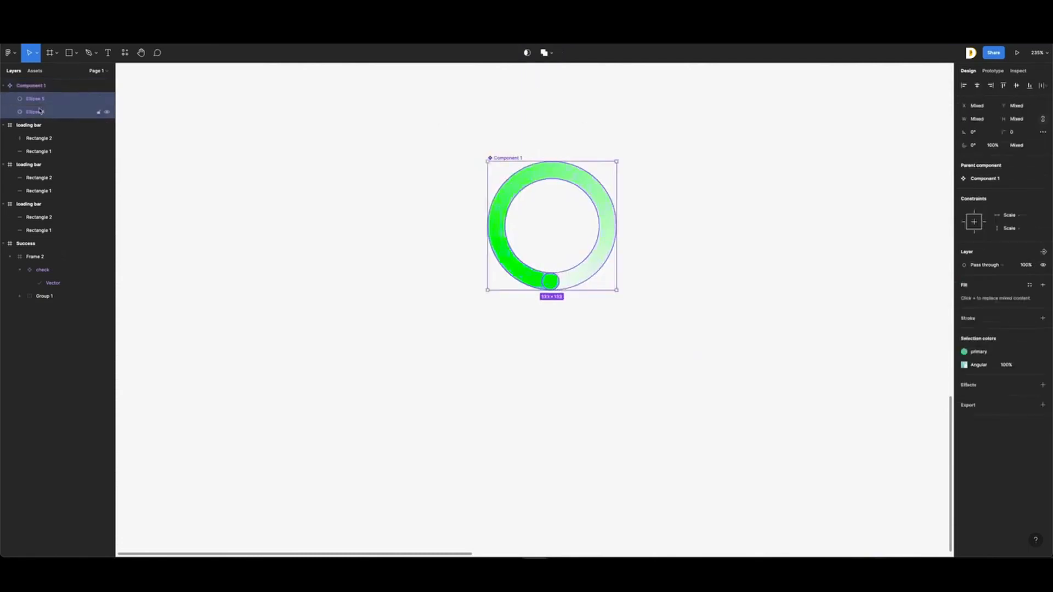
pyautogui.hotkey('ctrl', 'g')
pyautogui.doubleClick(36, 99)
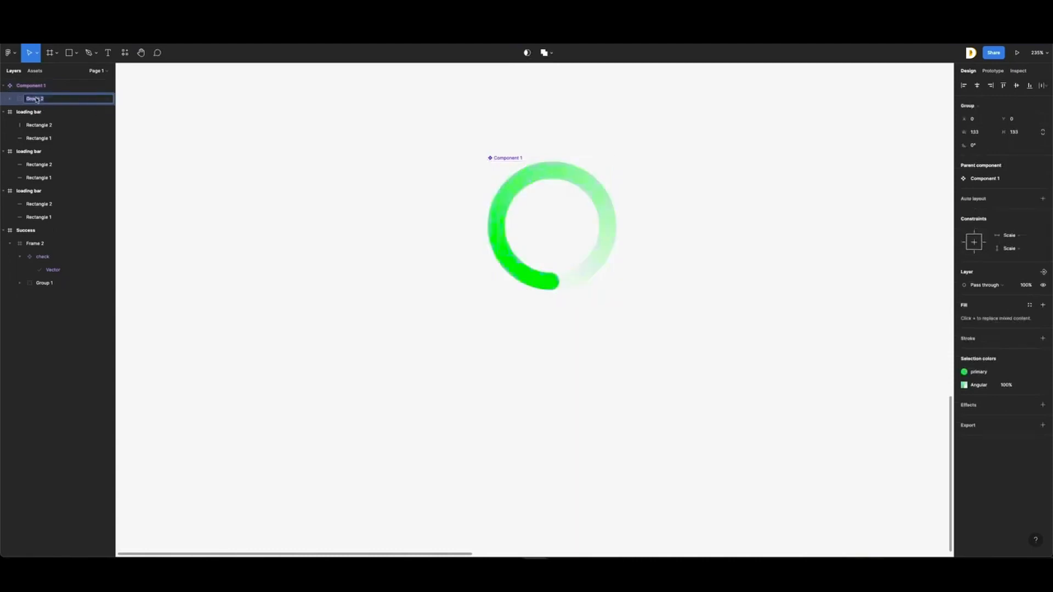
pyautogui.write('spl')
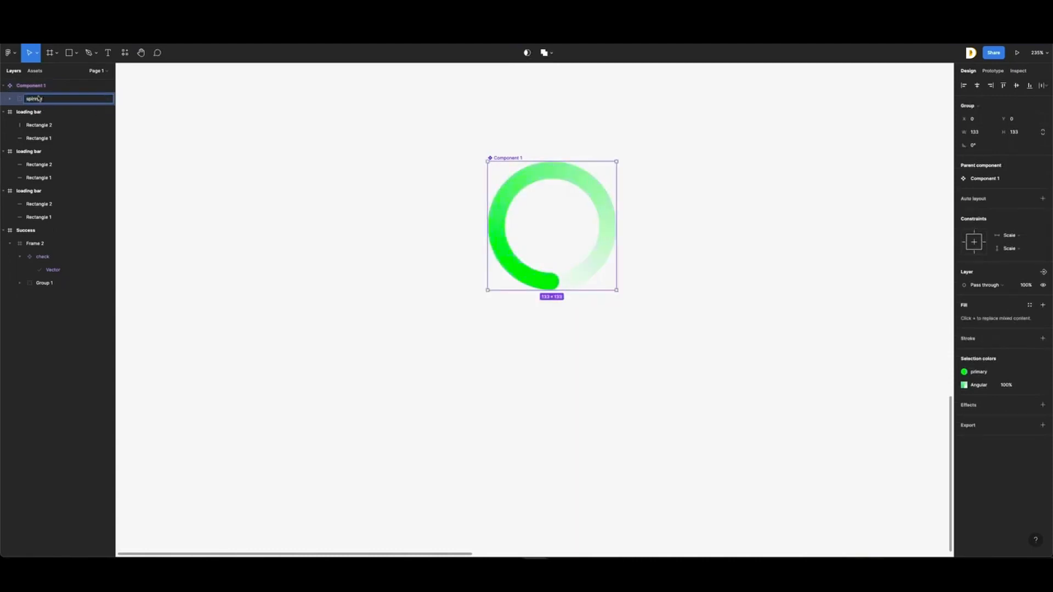
pyautogui.click(473, 126)
# - Add three variants to the spinner component so the set holds four
pyautogui.scroll(-5, 472, 126)
pyautogui.click(508, 141)
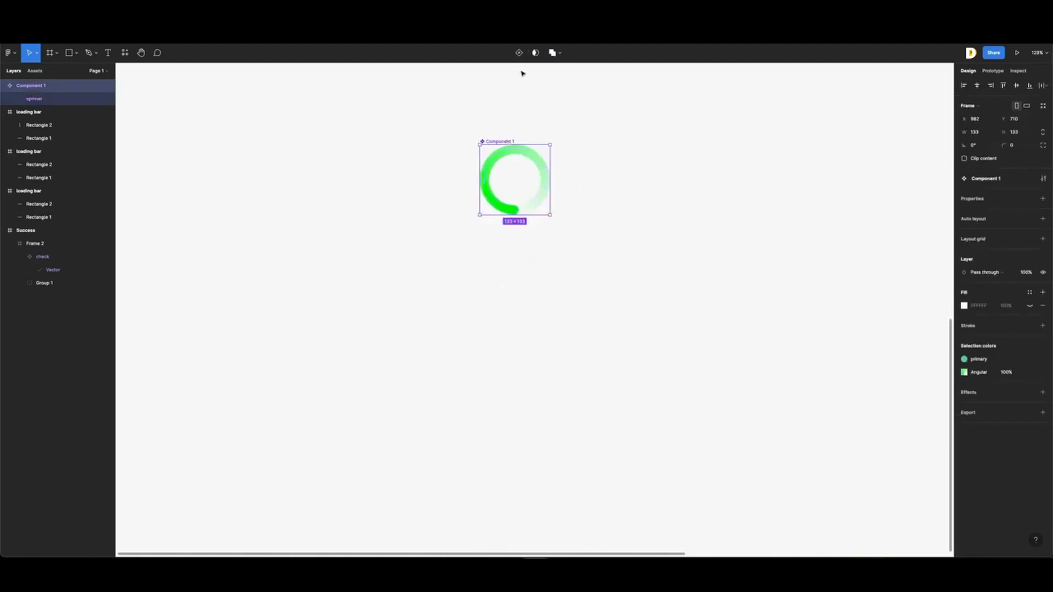
pyautogui.click(519, 55)
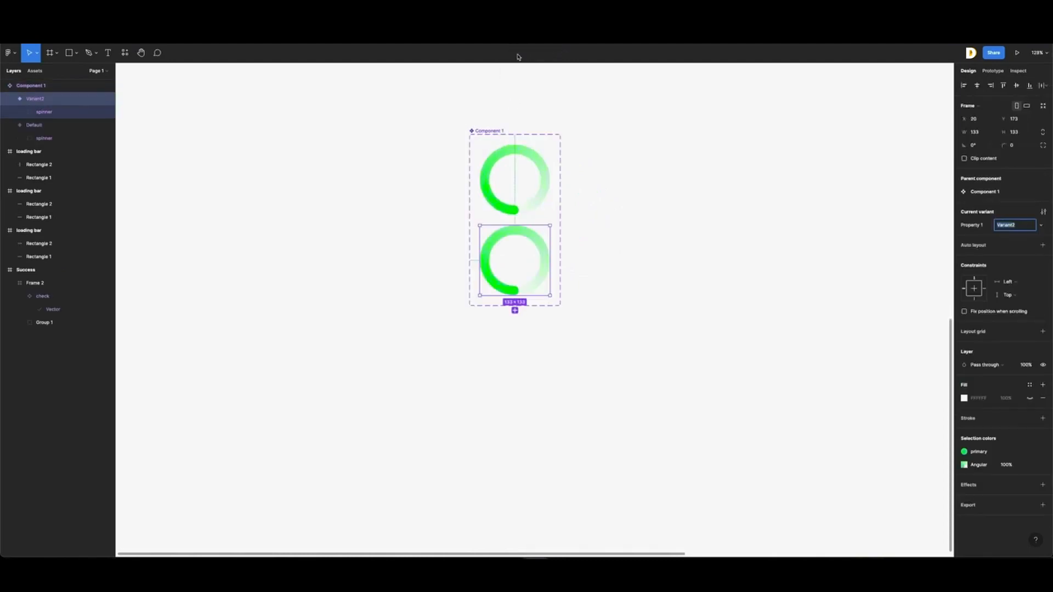
pyautogui.click(494, 130)
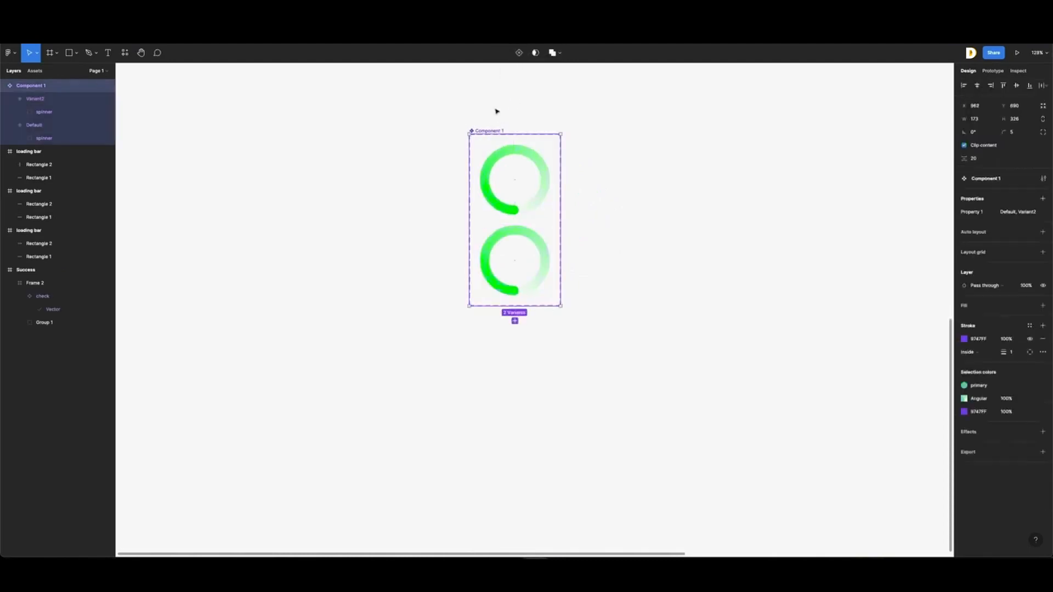
pyautogui.click(517, 55)
pyautogui.click(489, 130)
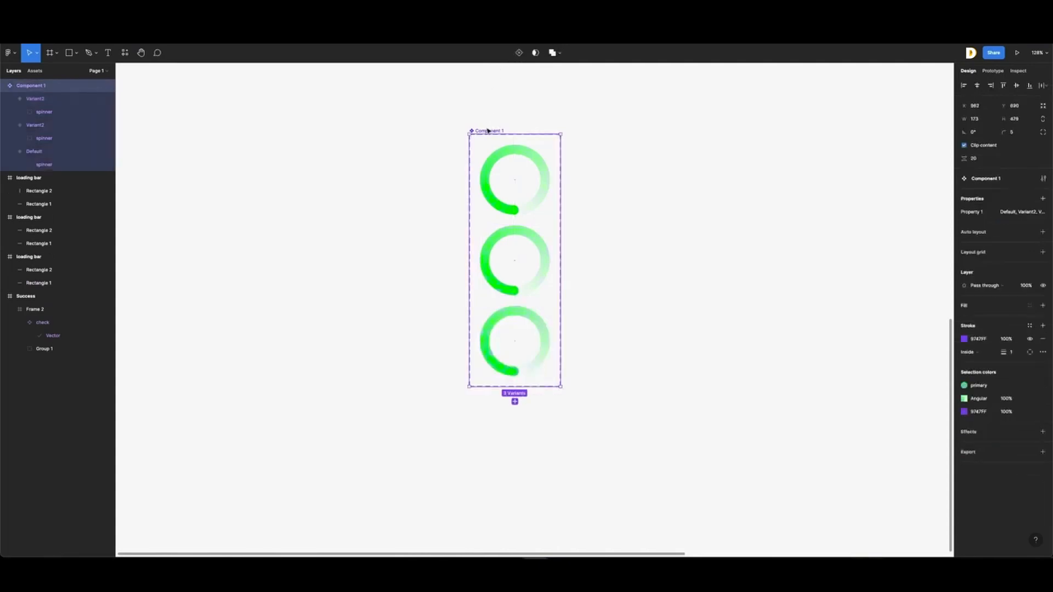
pyautogui.click(517, 53)
pyautogui.click(543, 100)
# - Set the rotation of the spinner group inside Variant2 to 90°
pyautogui.click(524, 172)
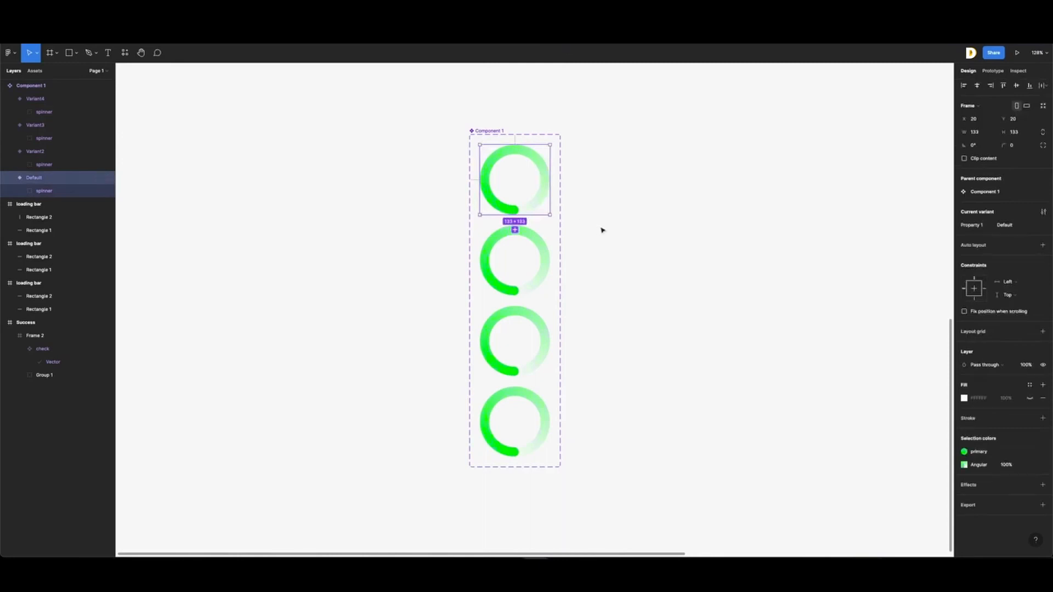
pyautogui.click(533, 237)
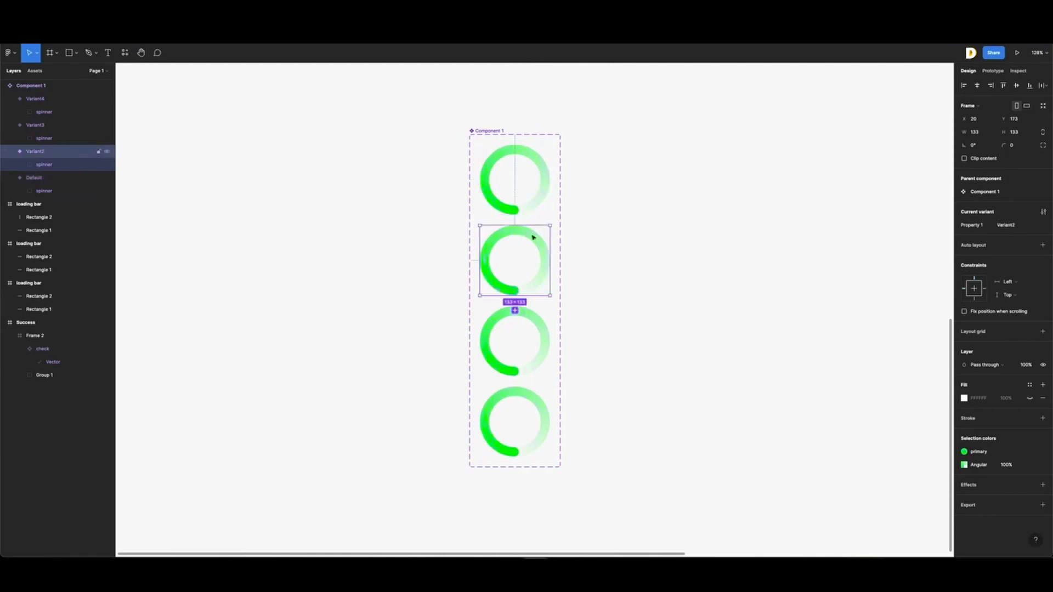
pyautogui.click(64, 168)
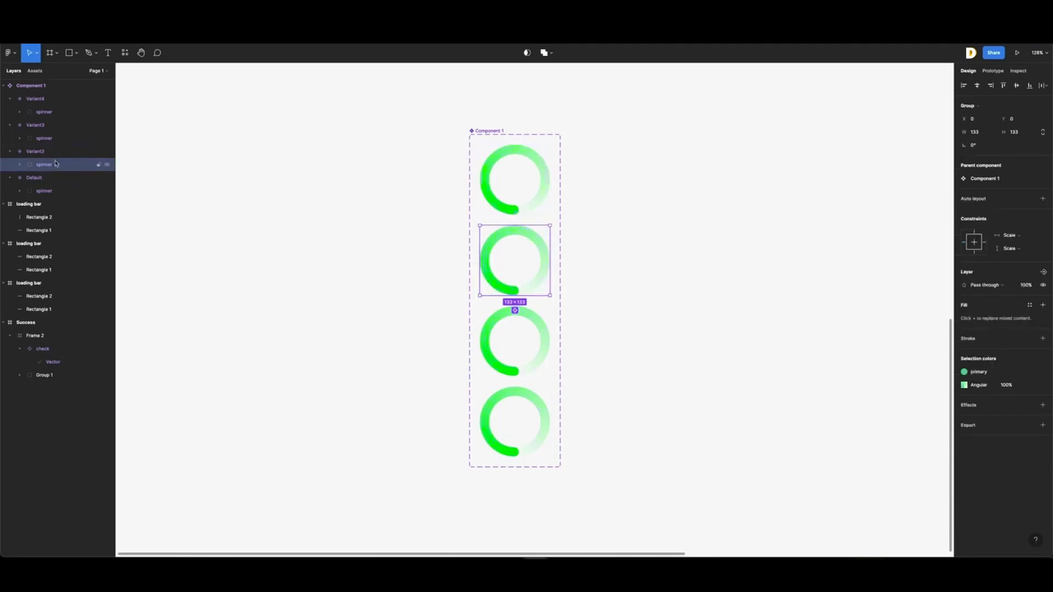
pyautogui.click(52, 153)
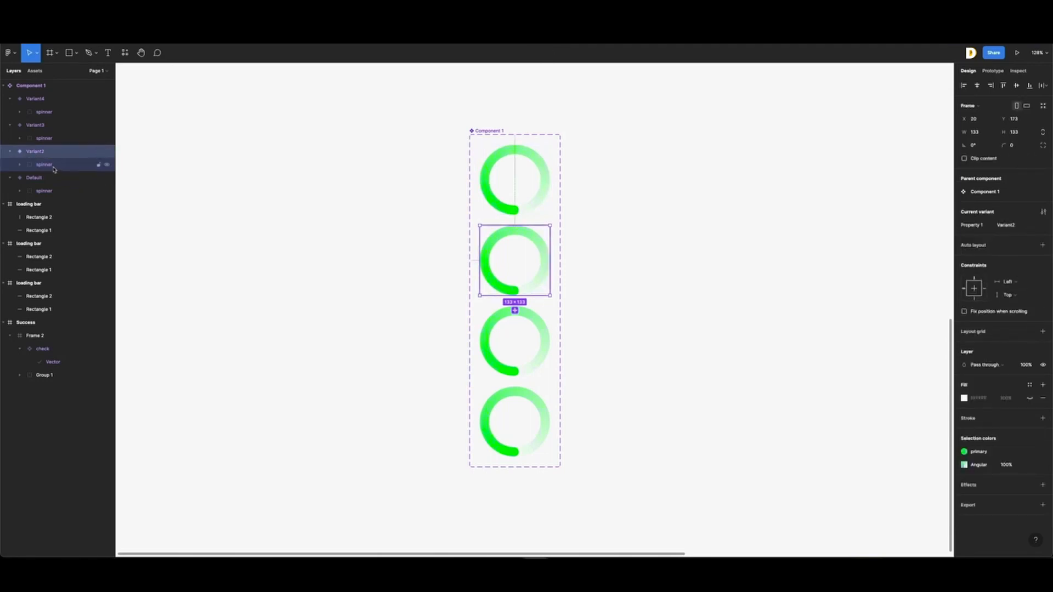
pyautogui.click(54, 168)
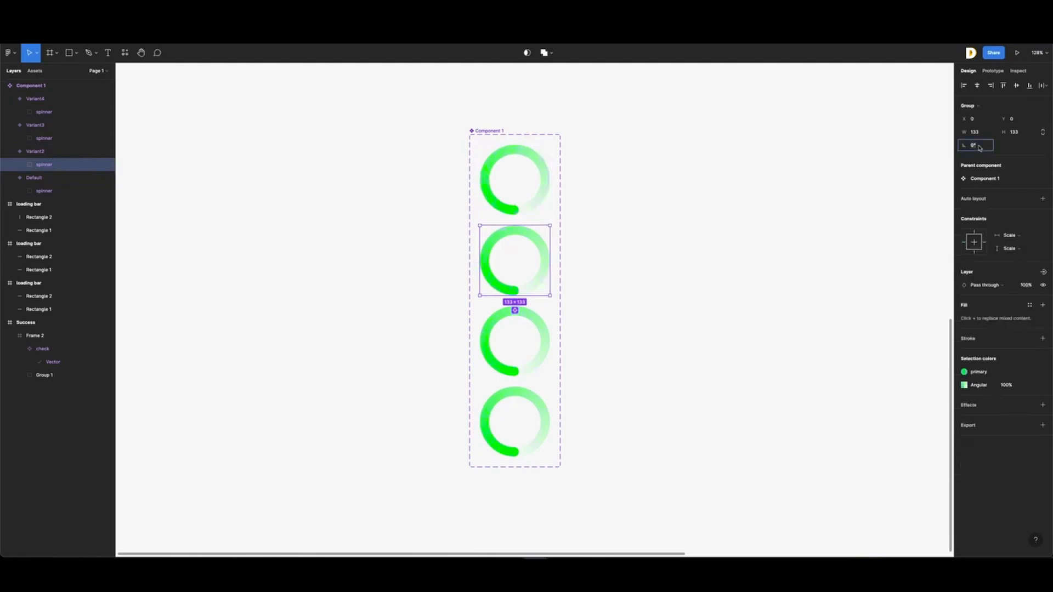
pyautogui.press('Return')
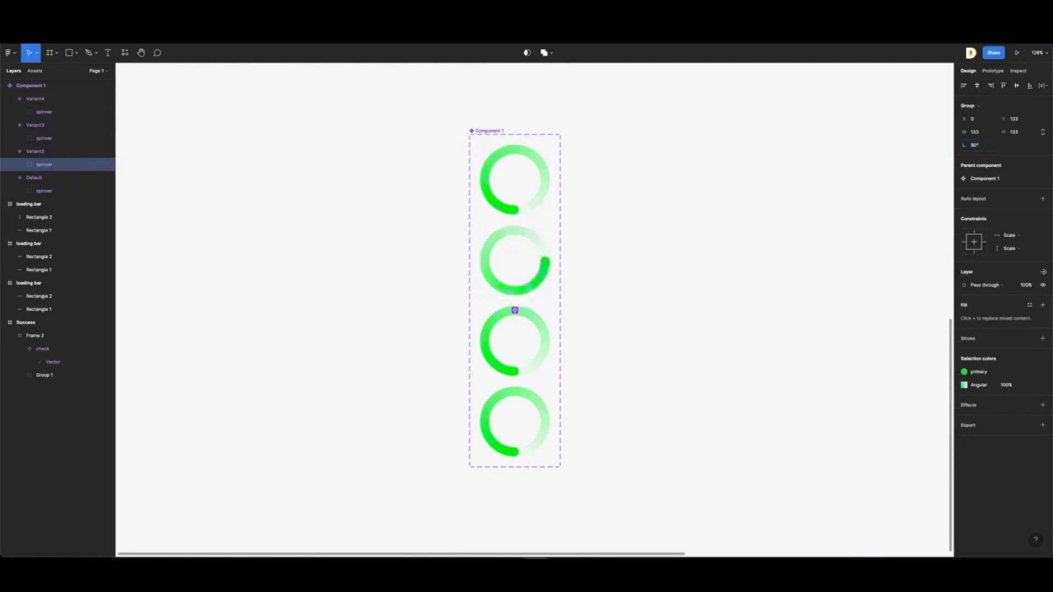
# - Rotate the spinner group inside Variant3 by 180° so its solid end points up
pyautogui.click(532, 324)
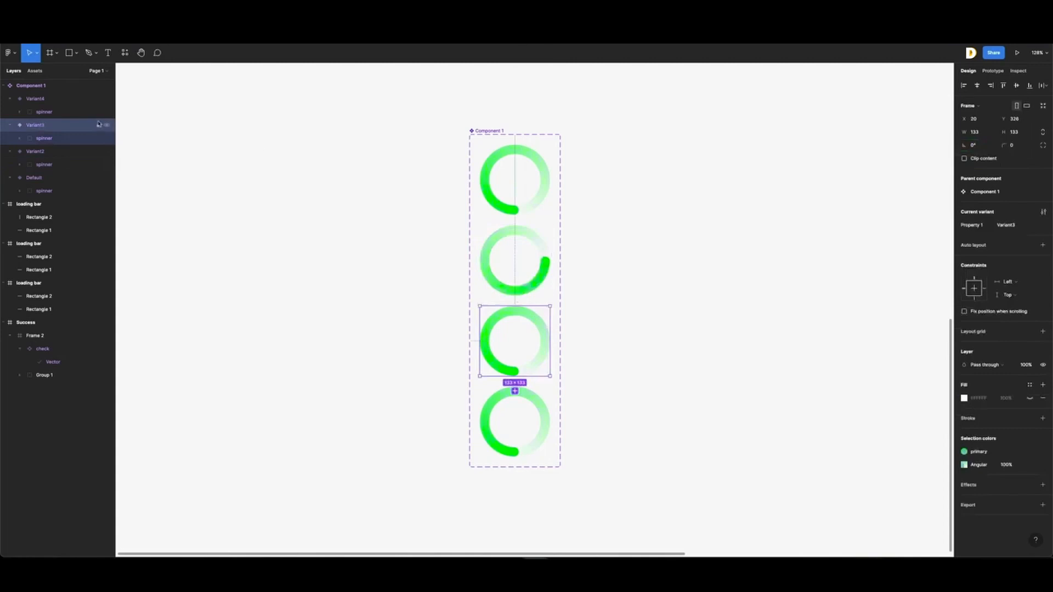
pyautogui.click(63, 138)
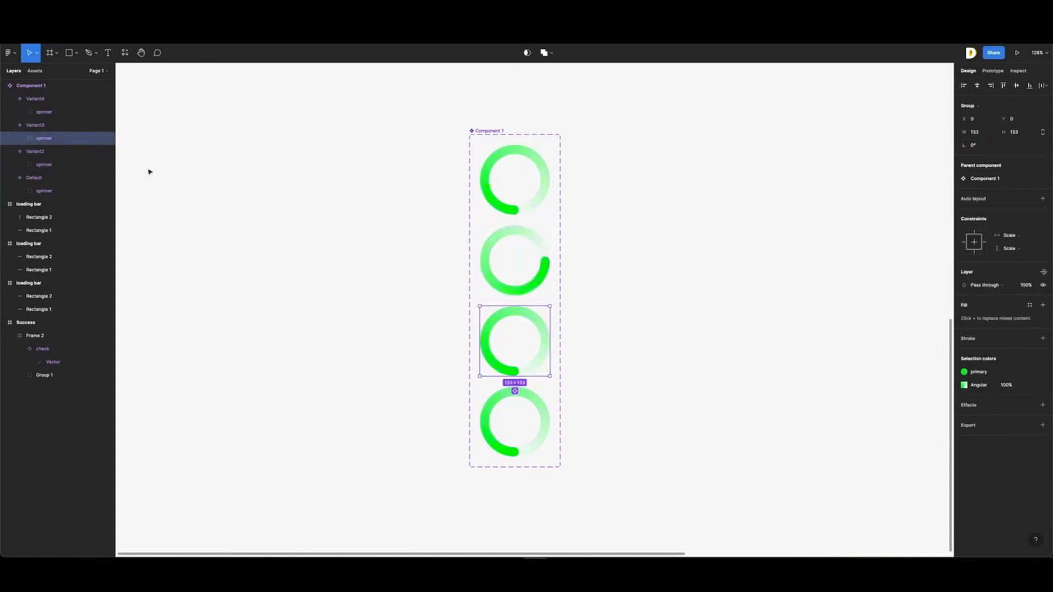
pyautogui.click(974, 147)
pyautogui.write('90')
pyautogui.press('Return')
# - Set the rotation of the spinner group inside Variant4 to 90*3 degrees
pyautogui.click(530, 401)
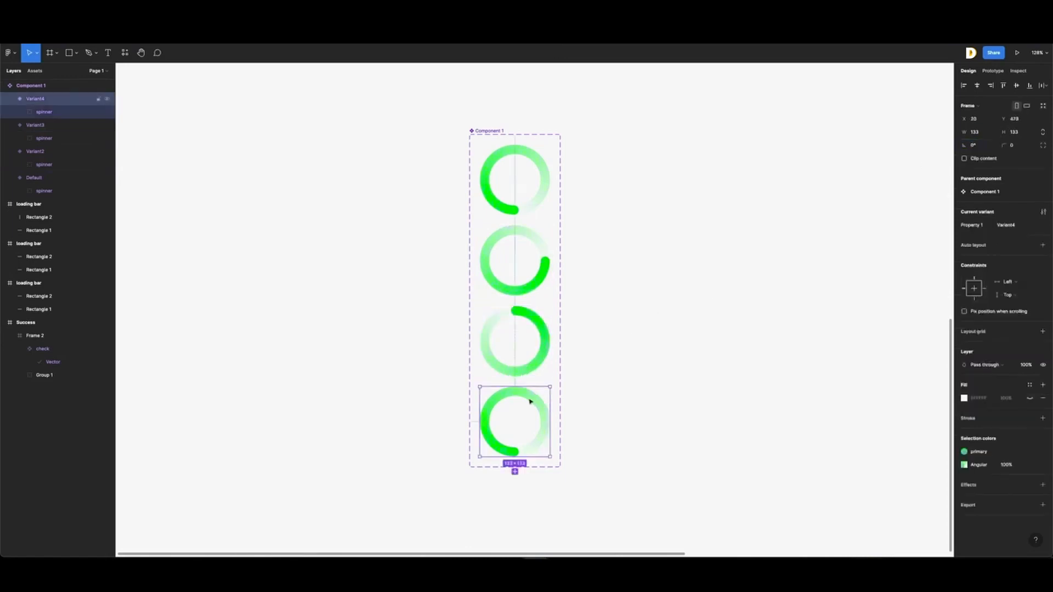
pyautogui.click(44, 112)
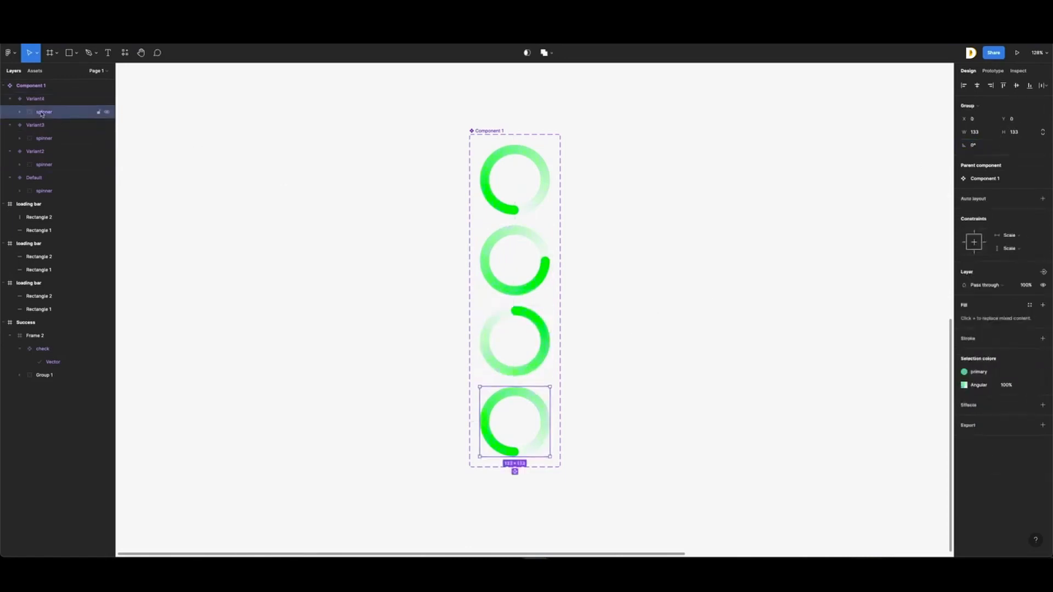
pyautogui.click(974, 147)
pyautogui.write('90*3')
pyautogui.press('Return')
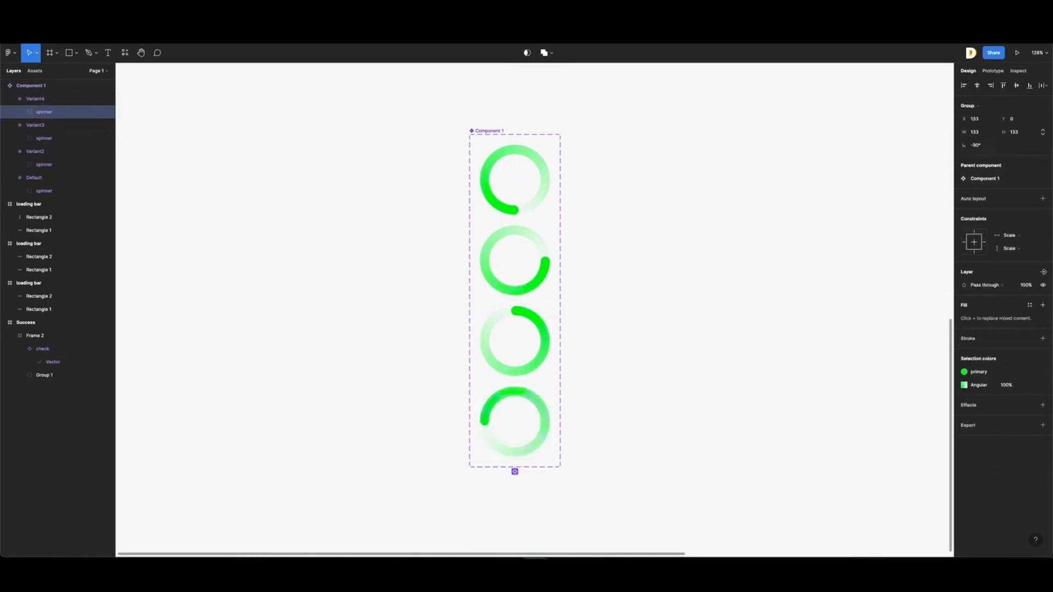
pyautogui.click(814, 173)
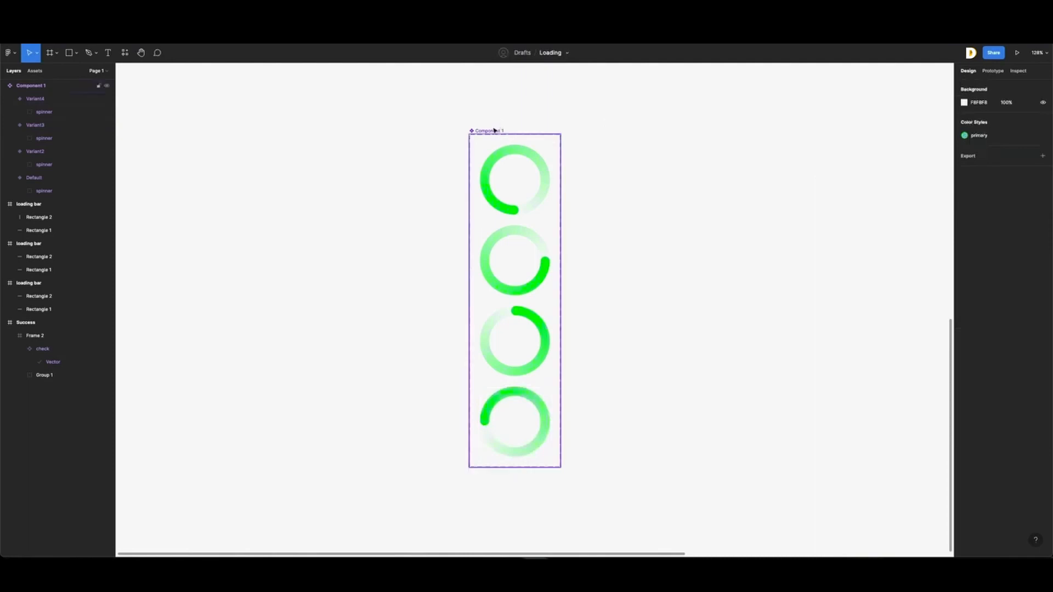
# - Add a prototype interaction from the Default variant to Variant2, triggered after a 1 ms delay, keeping Linear easing
pyautogui.click(515, 144)
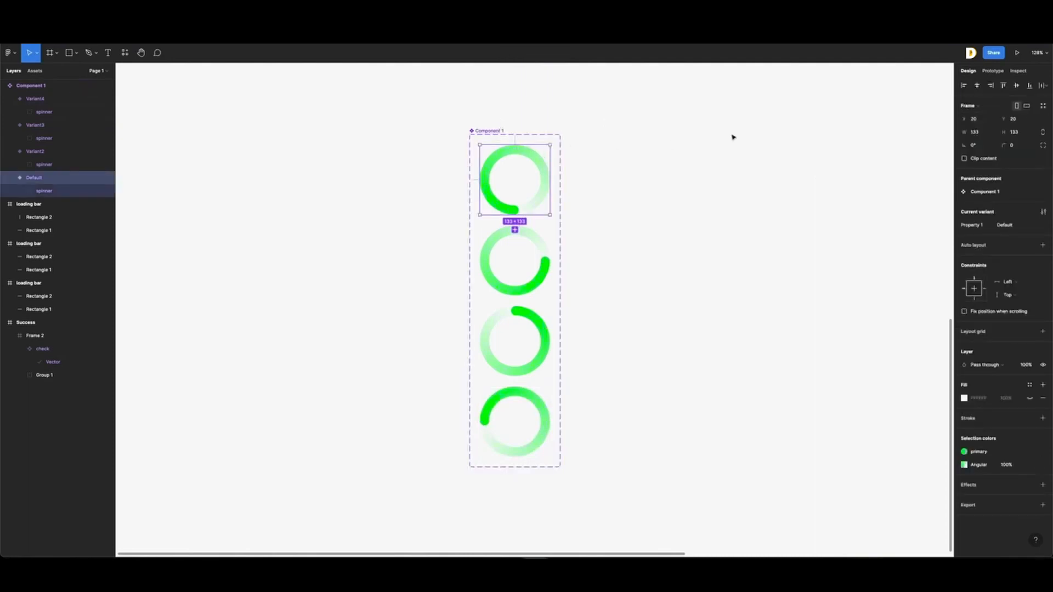
pyautogui.click(1000, 71)
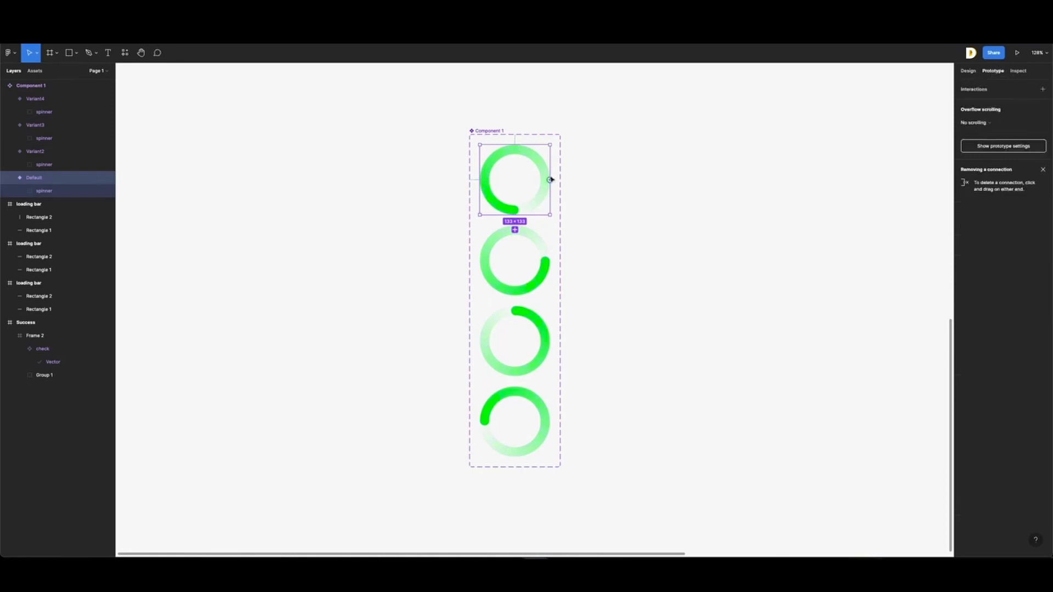
pyautogui.moveTo(549, 180); pyautogui.dragTo(547, 245)
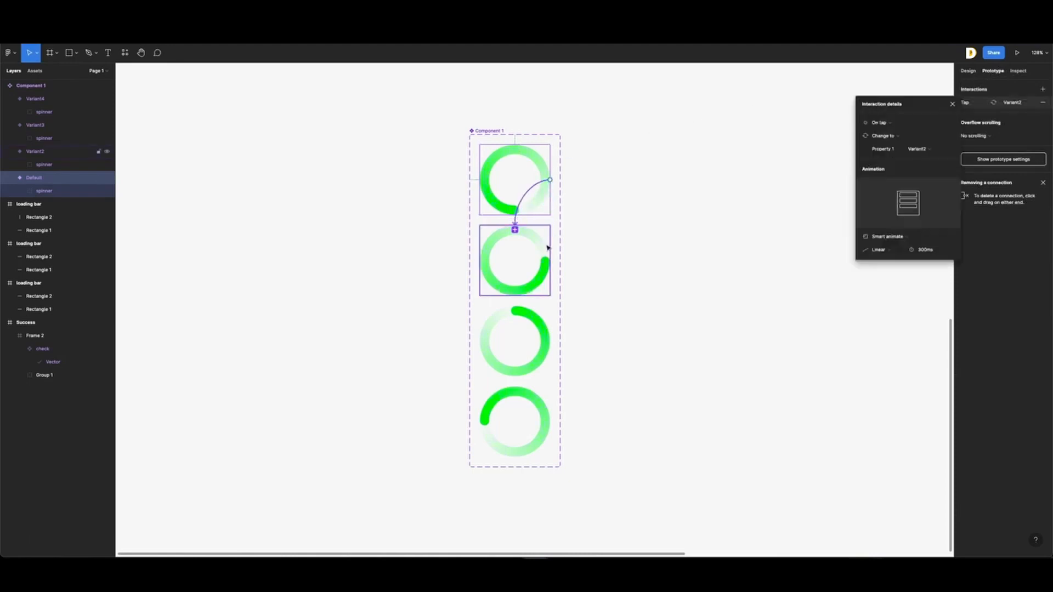
pyautogui.click(883, 123)
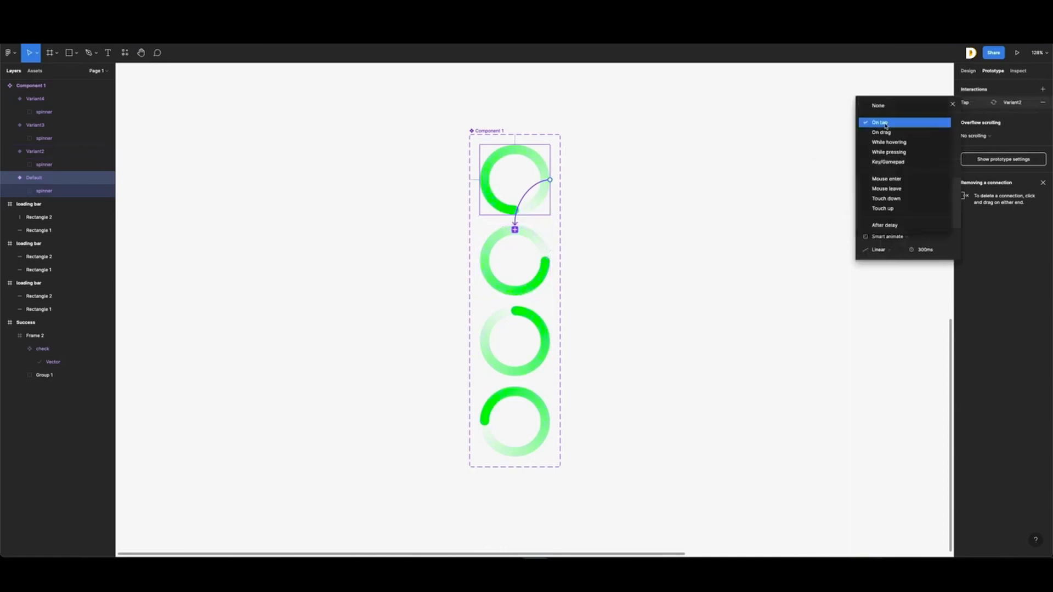
pyautogui.click(884, 224)
pyautogui.click(920, 124)
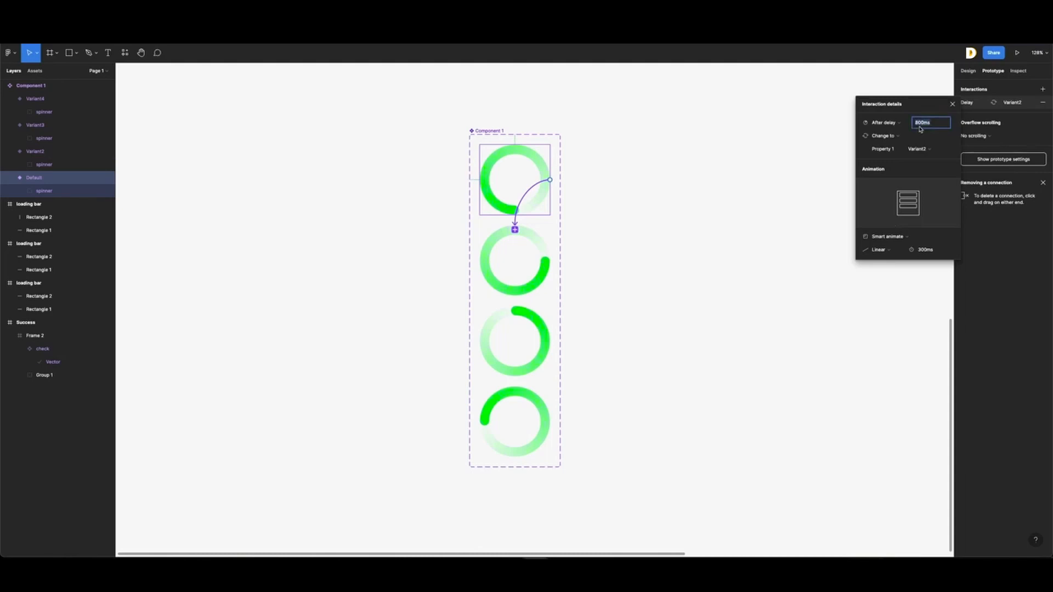
pyautogui.write('1')
pyautogui.press('Return')
pyautogui.click(882, 253)
pyautogui.click(879, 251)
pyautogui.click(755, 195)
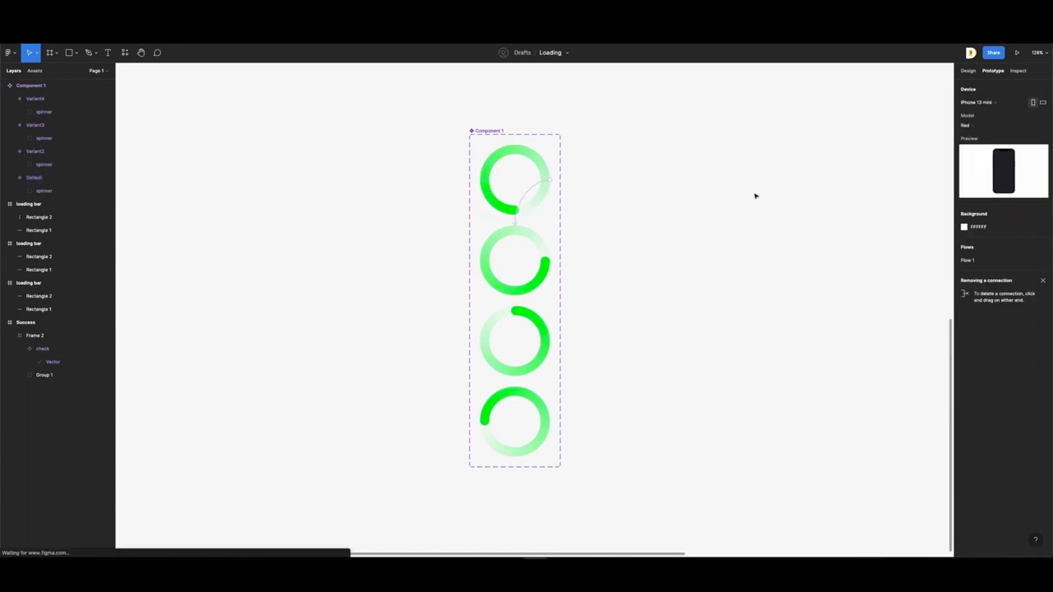
# - Add a prototype interaction from Variant2 to Variant3, triggered after a delay of 1 ms
pyautogui.click(522, 232)
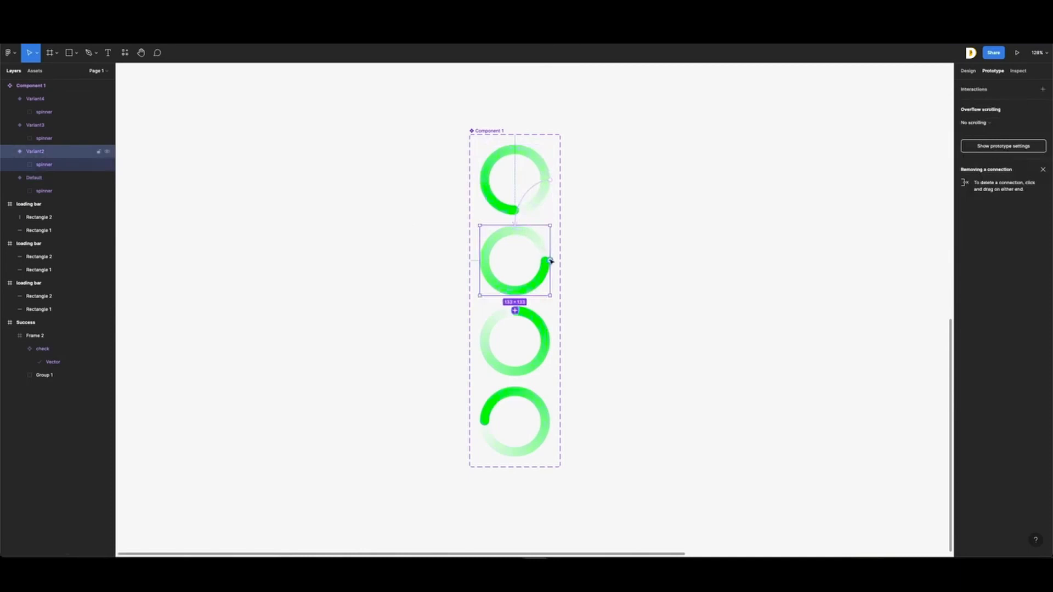
pyautogui.moveTo(550, 260); pyautogui.dragTo(543, 326)
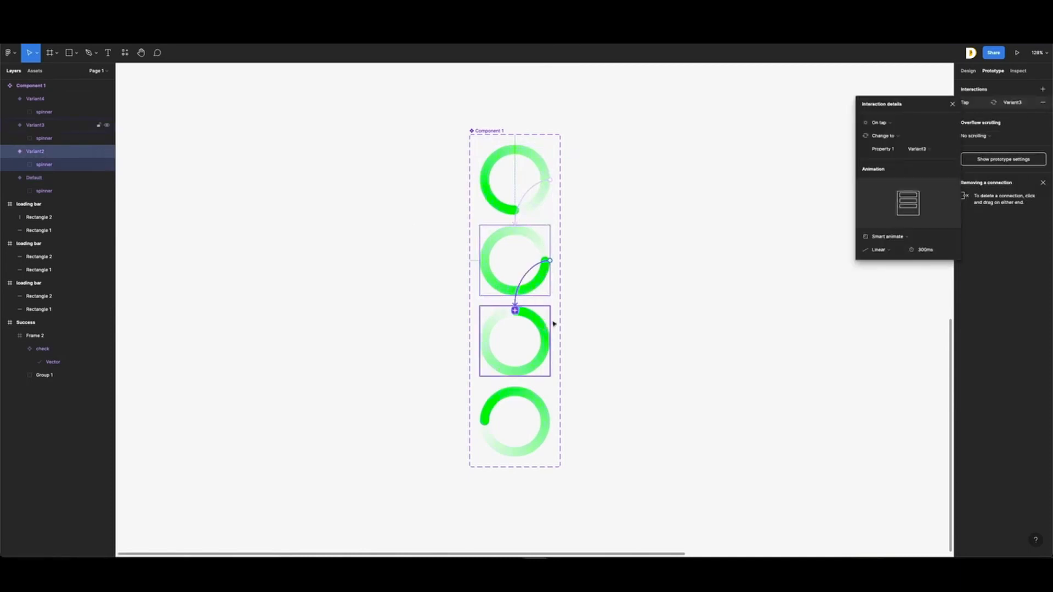
pyautogui.click(879, 124)
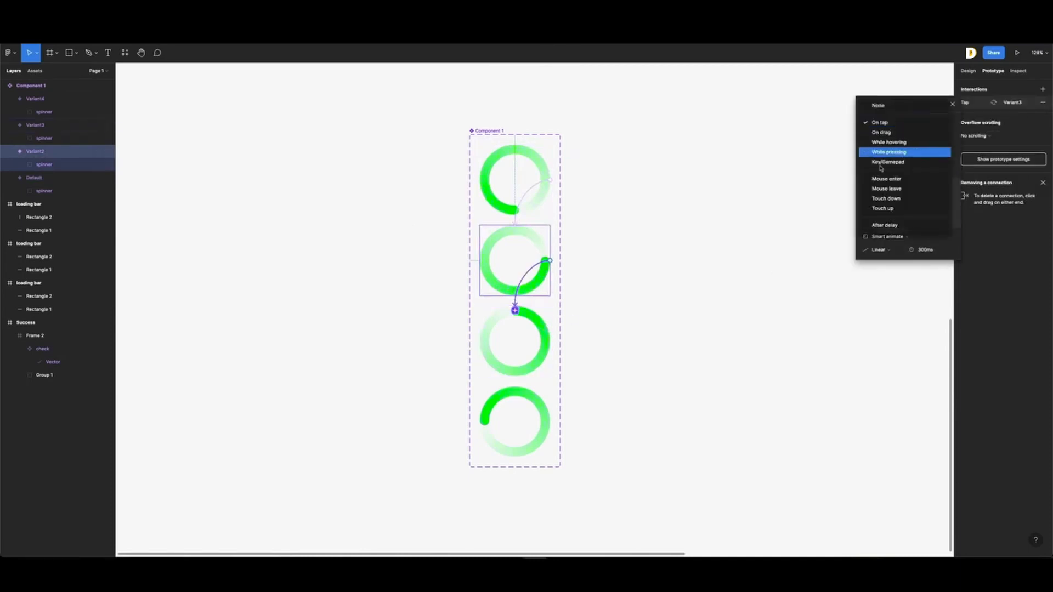
pyautogui.click(879, 225)
pyautogui.click(924, 124)
pyautogui.write('1')
pyautogui.press('Return')
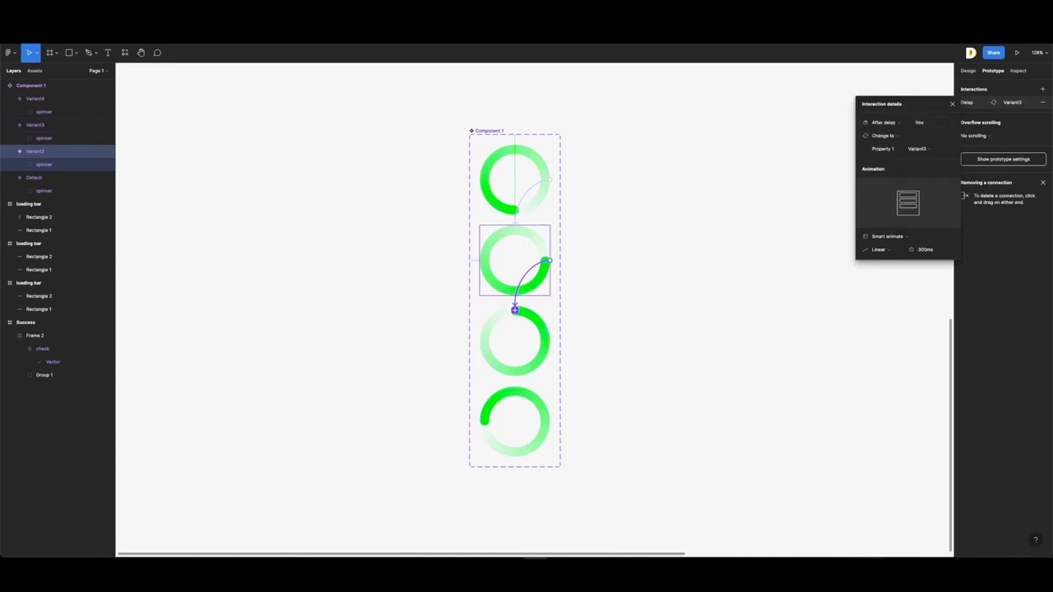
pyautogui.click(741, 161)
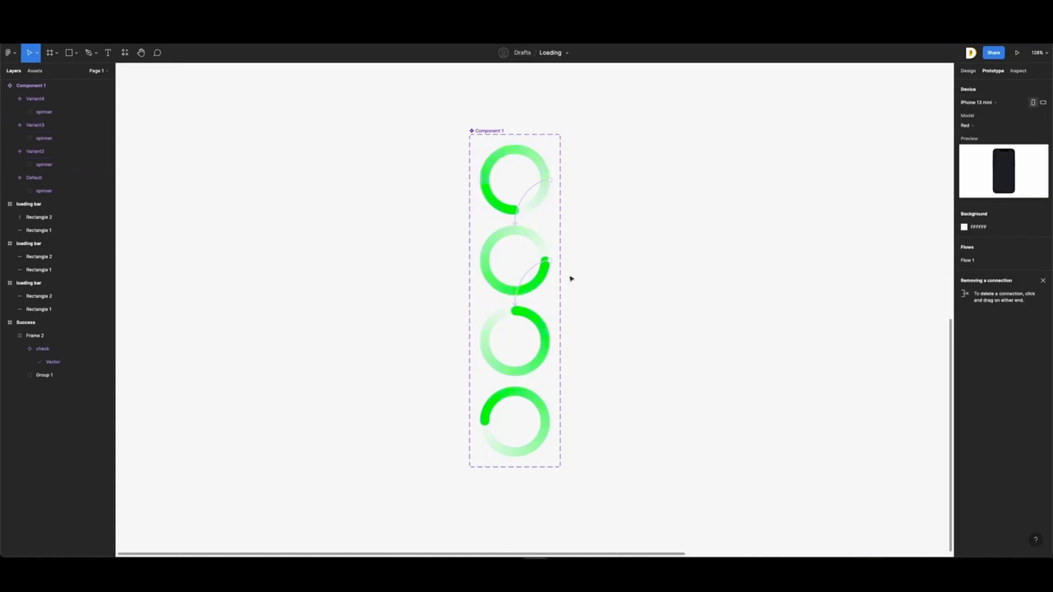
# - Add a prototype interaction from Variant3 to Variant4, triggered after a delay of 1 ms
pyautogui.click(541, 193)
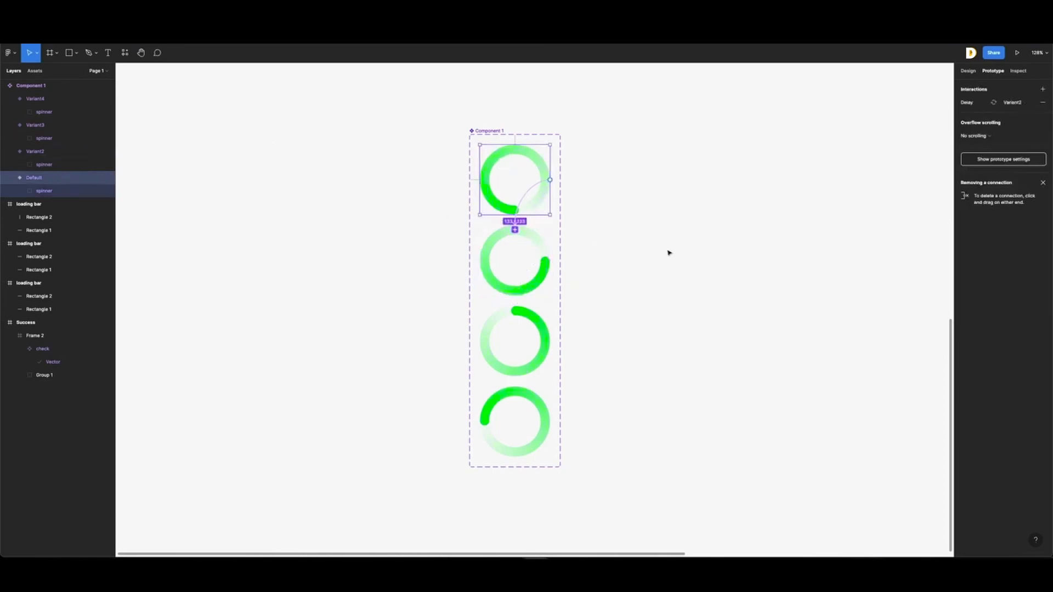
pyautogui.click(644, 271)
pyautogui.click(545, 342)
pyautogui.moveTo(551, 390); pyautogui.dragTo(562, 394)
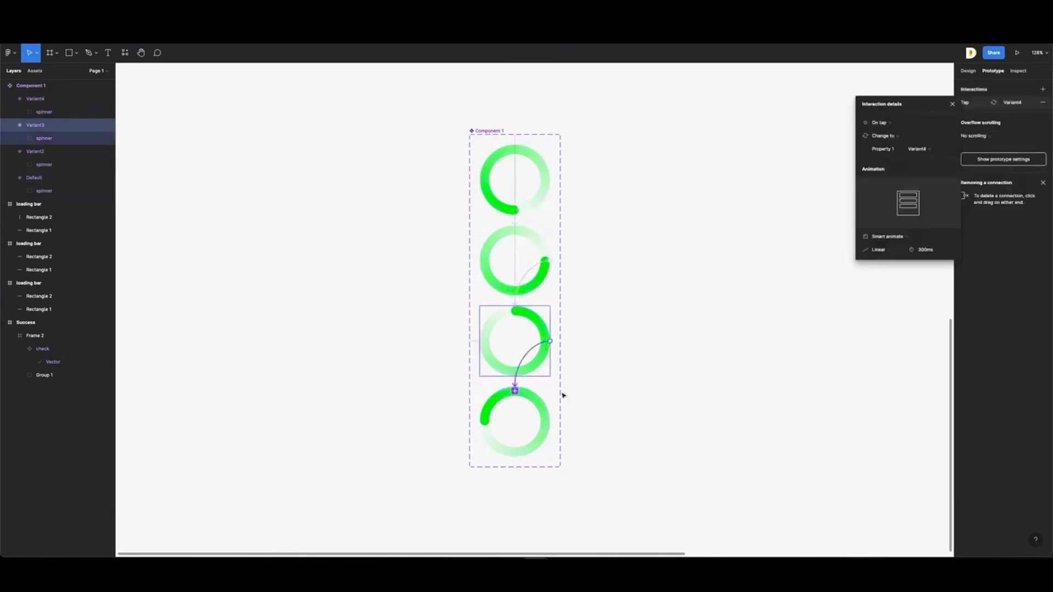
pyautogui.click(890, 123)
pyautogui.click(881, 211)
pyautogui.click(920, 125)
pyautogui.write('1')
pyautogui.press('Return')
pyautogui.click(795, 268)
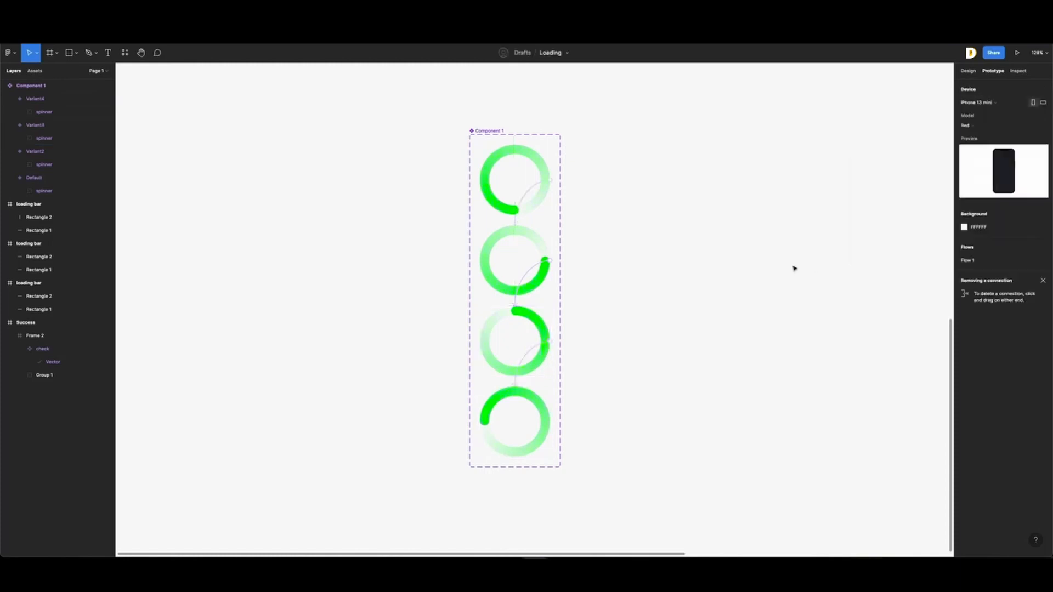
# - Close the loop with a prototype interaction from Variant4 back to Default, triggered after a delay of 5 ms
pyautogui.click(547, 418)
pyautogui.moveTo(550, 421); pyautogui.dragTo(550, 197)
pyautogui.click(895, 126)
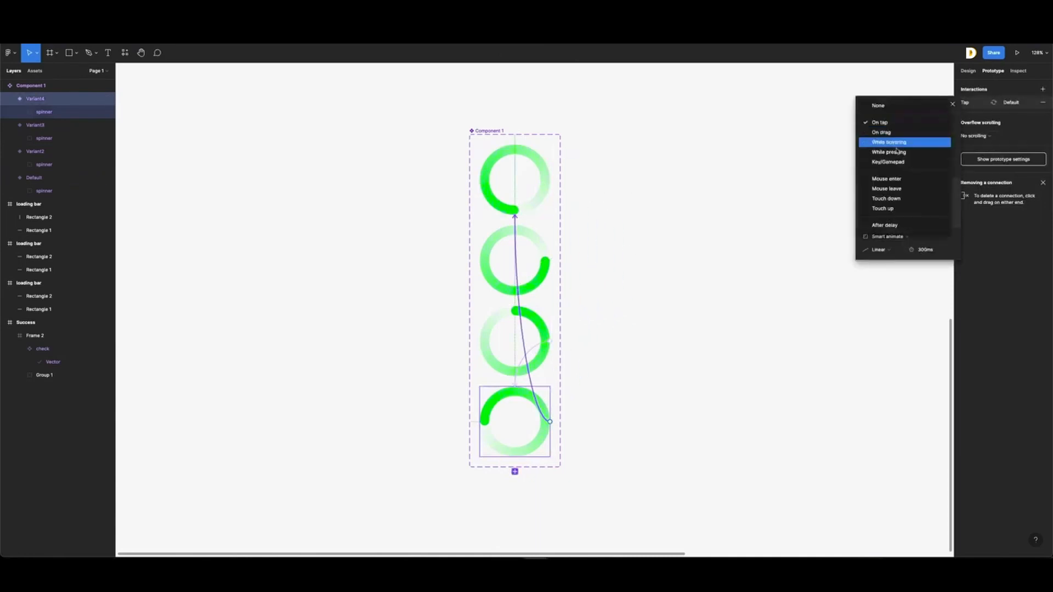
pyautogui.click(889, 225)
pyautogui.click(930, 122)
pyautogui.write('5')
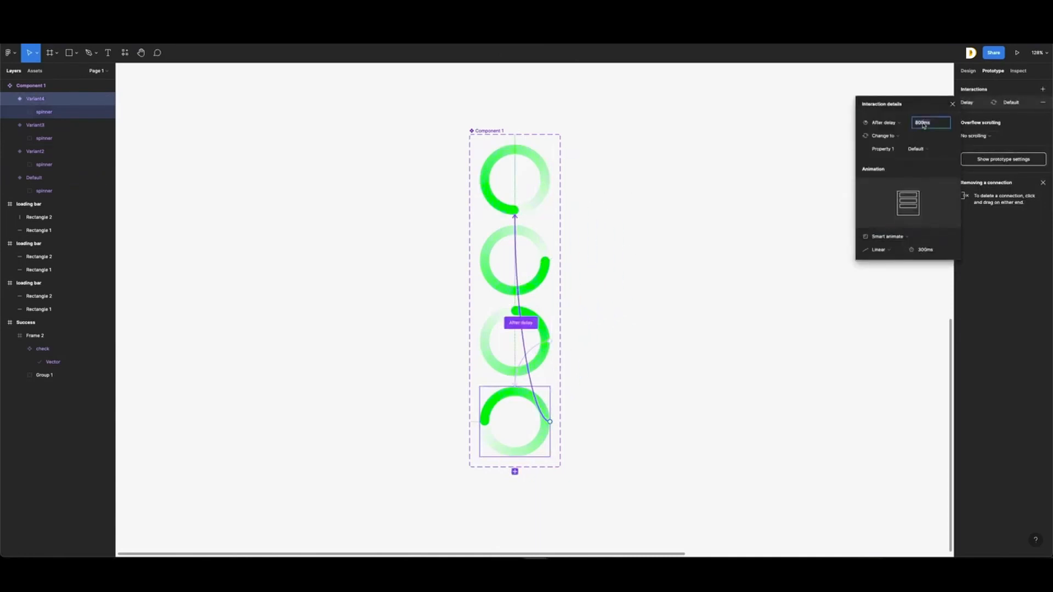
pyautogui.press('Return')
pyautogui.click(753, 123)
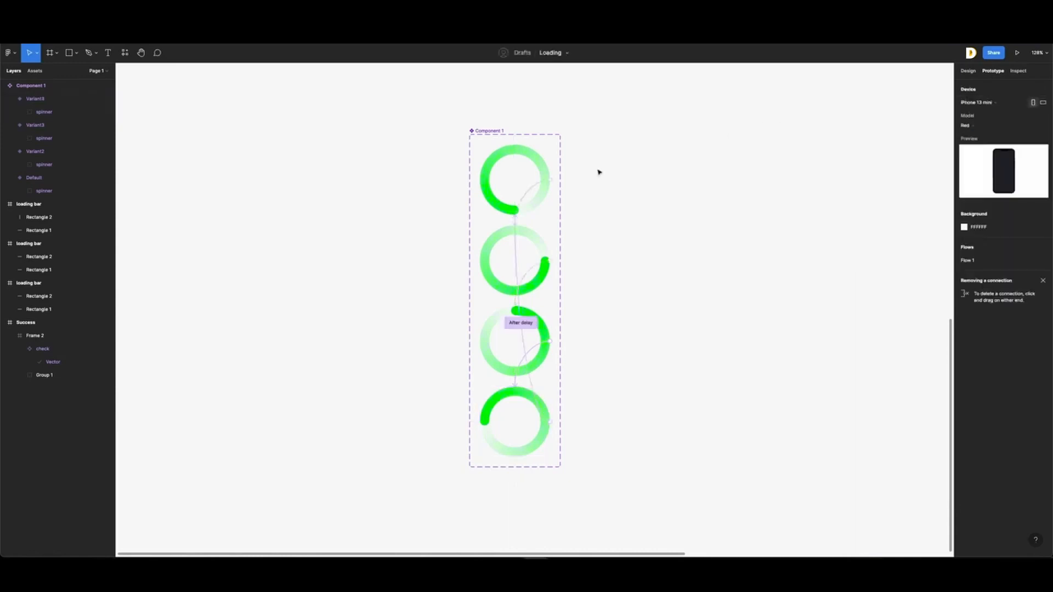
# - Add an iPhone 13 mini frame, place it beside the component set with a clear gap, and name it spinner
pyautogui.scroll(-5, 599, 169)
pyautogui.scroll(-4, 580, 215)
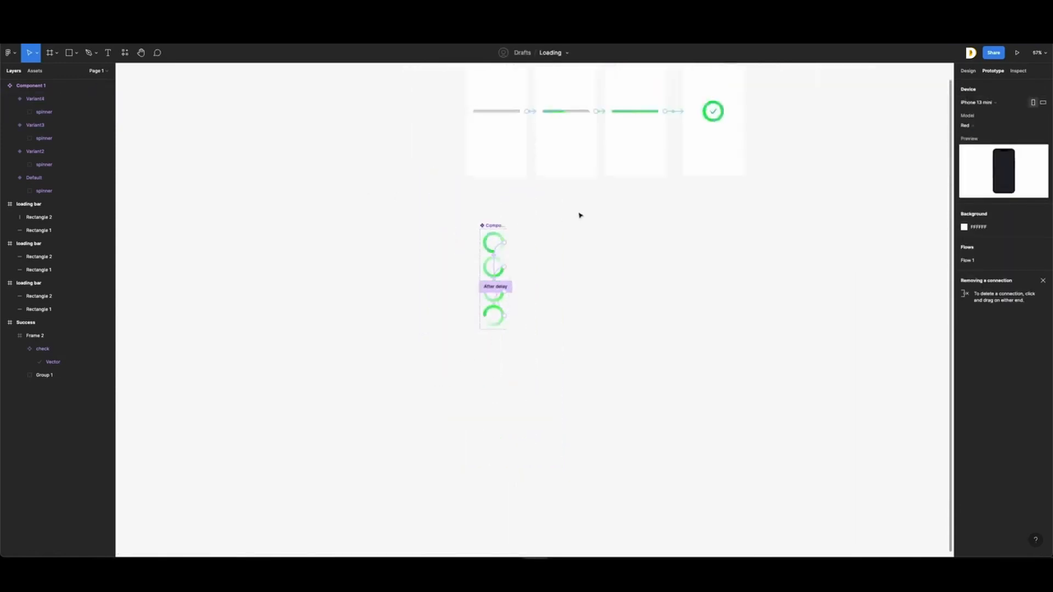
pyautogui.press('f')
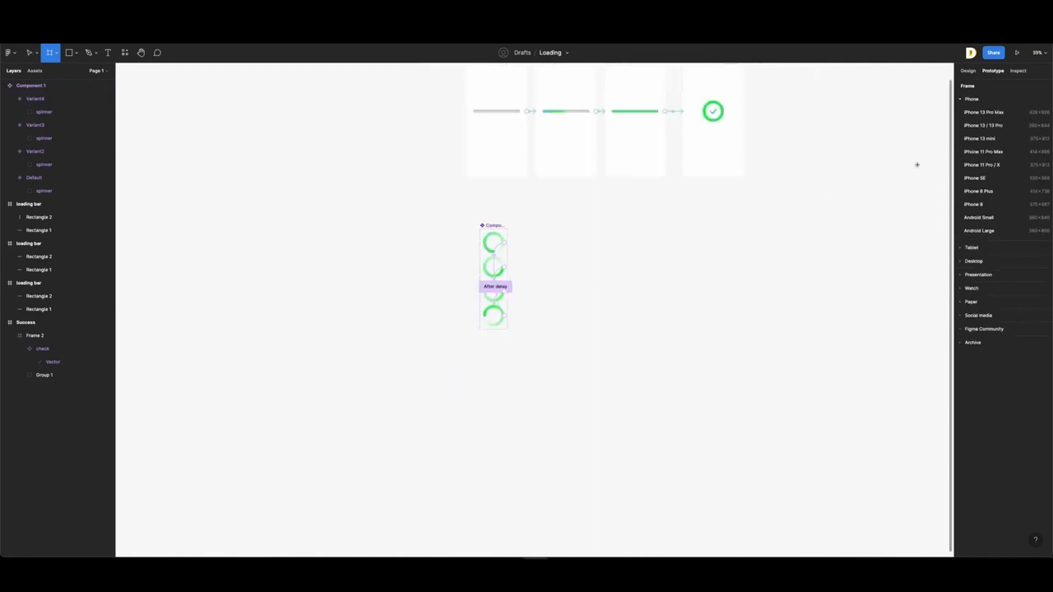
pyautogui.click(987, 141)
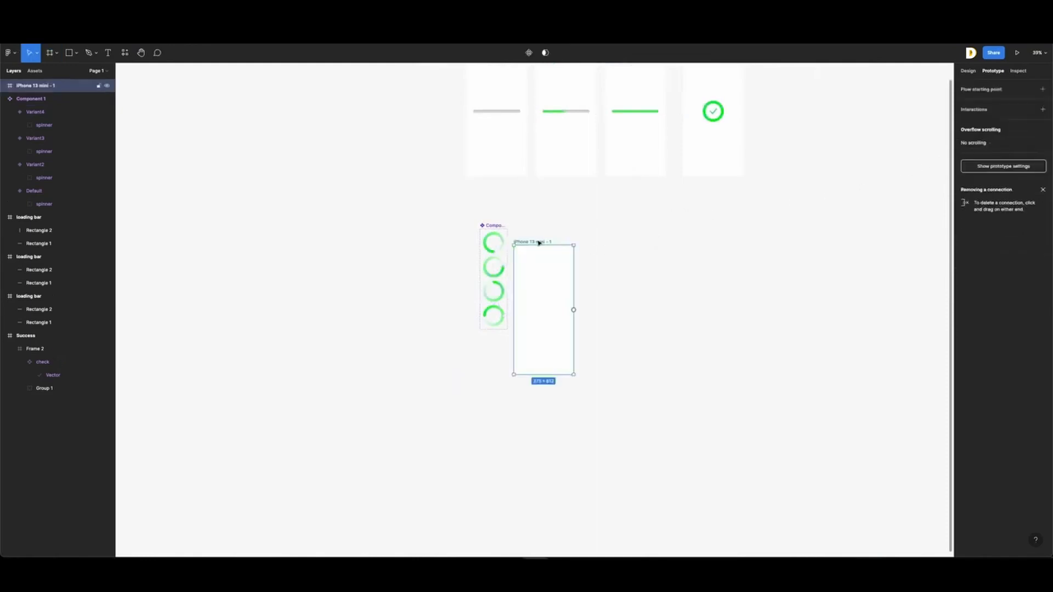
pyautogui.moveTo(540, 241); pyautogui.dragTo(629, 209)
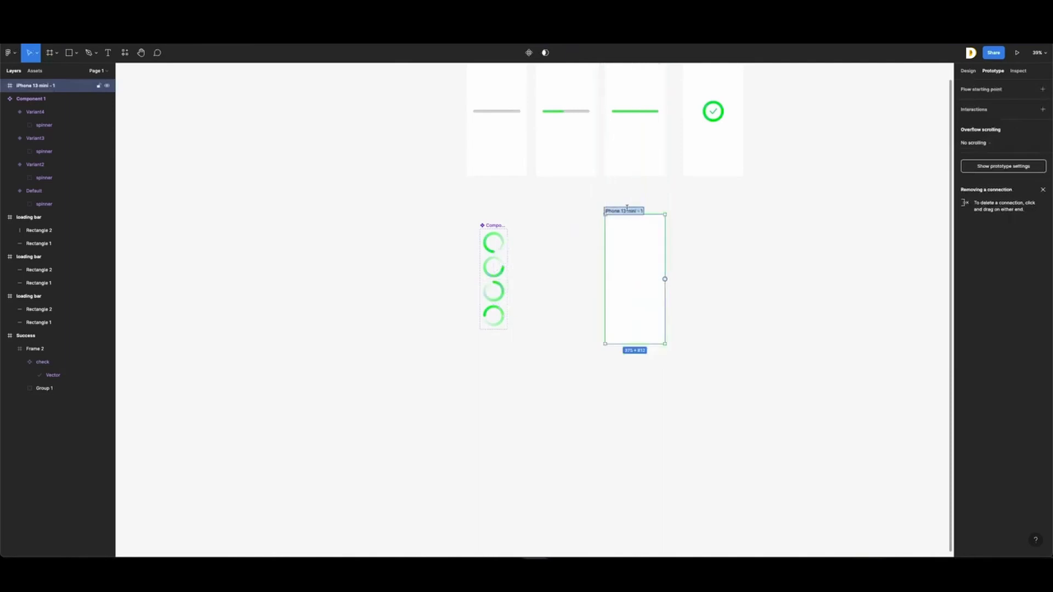
pyautogui.write('spinner')
pyautogui.click(714, 220)
# - Copy the Default variant into the spinner frame as an instance and centre it horizontally and vertically
pyautogui.click(503, 243)
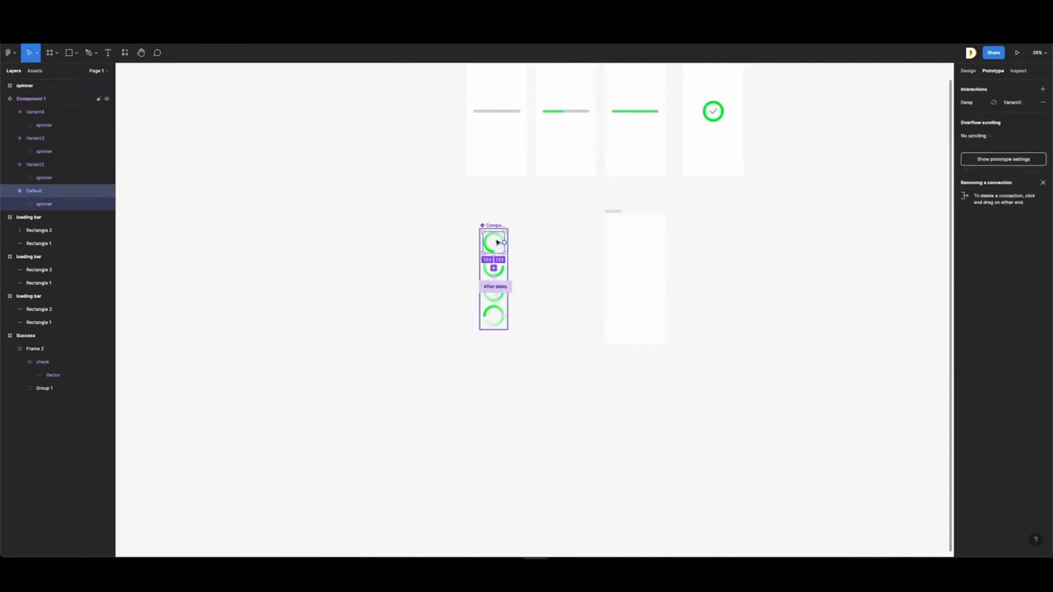
pyautogui.scroll(3, 686, 223)
pyautogui.click(570, 201)
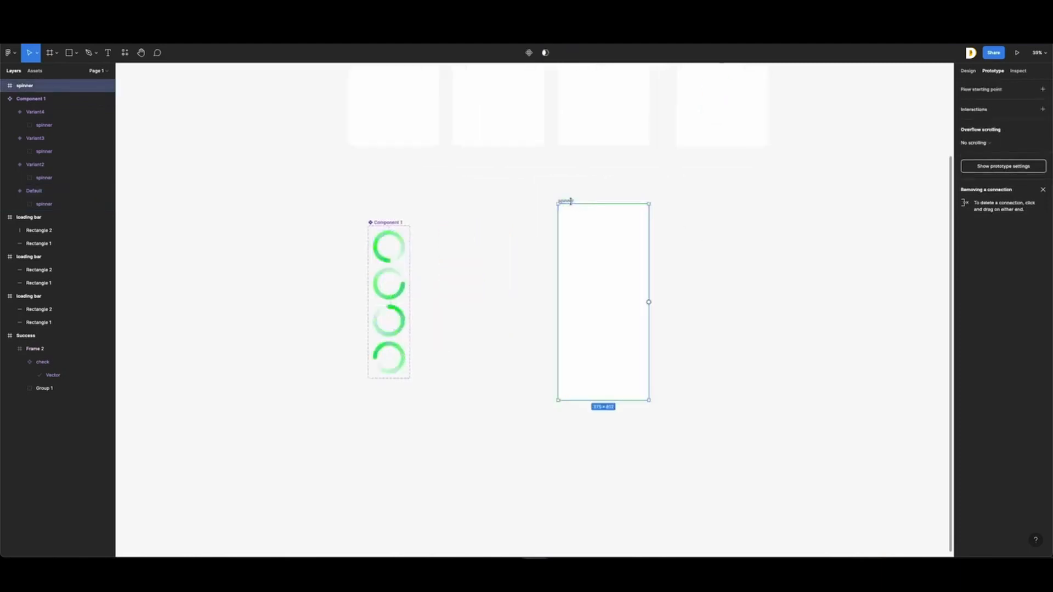
pyautogui.hotkey('ctrl', 'v')
pyautogui.click(968, 71)
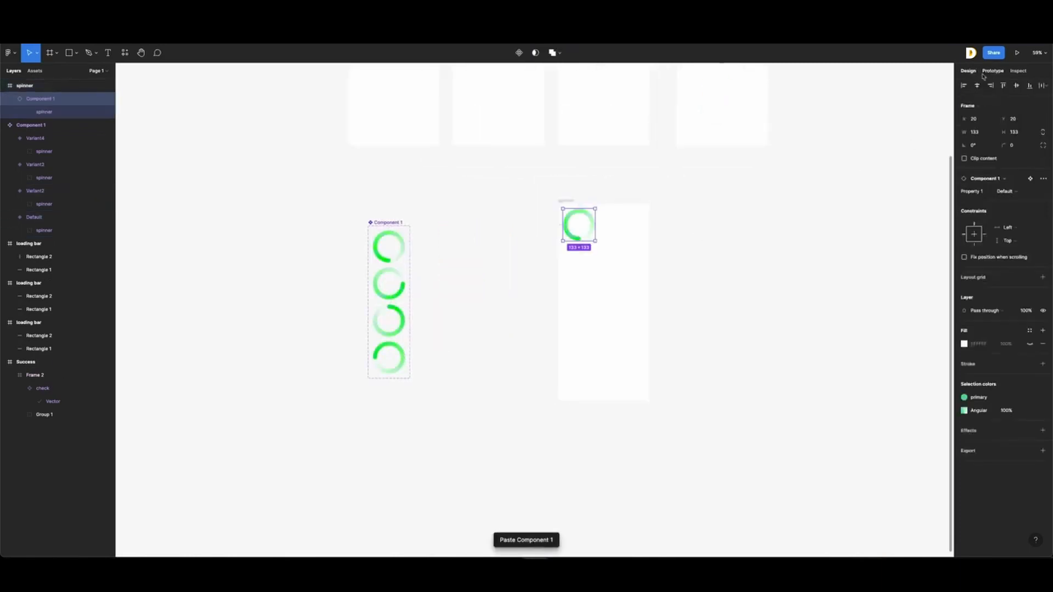
pyautogui.click(1016, 86)
pyautogui.click(977, 86)
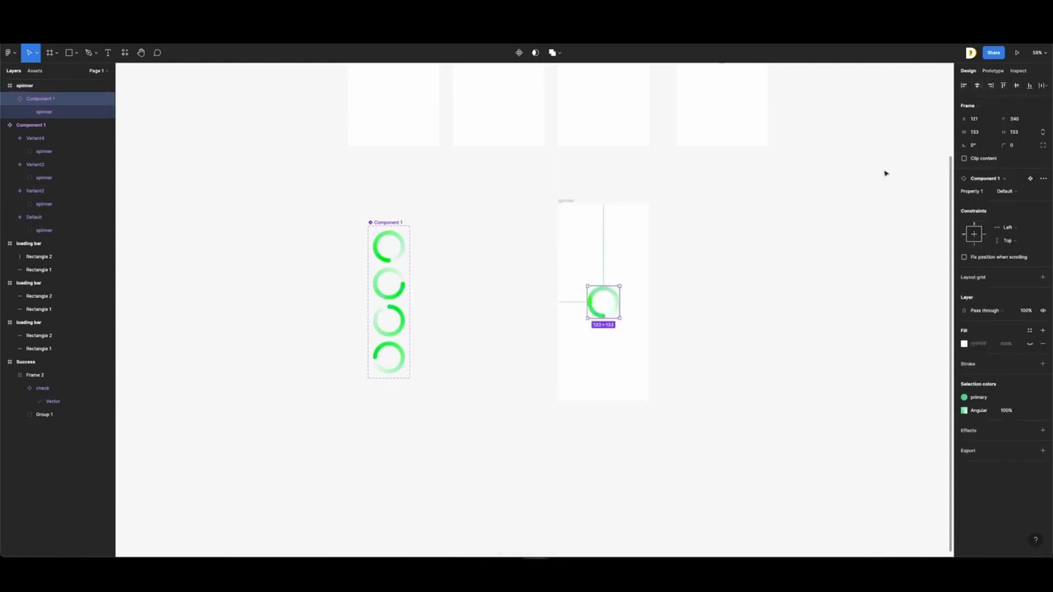
pyautogui.click(883, 173)
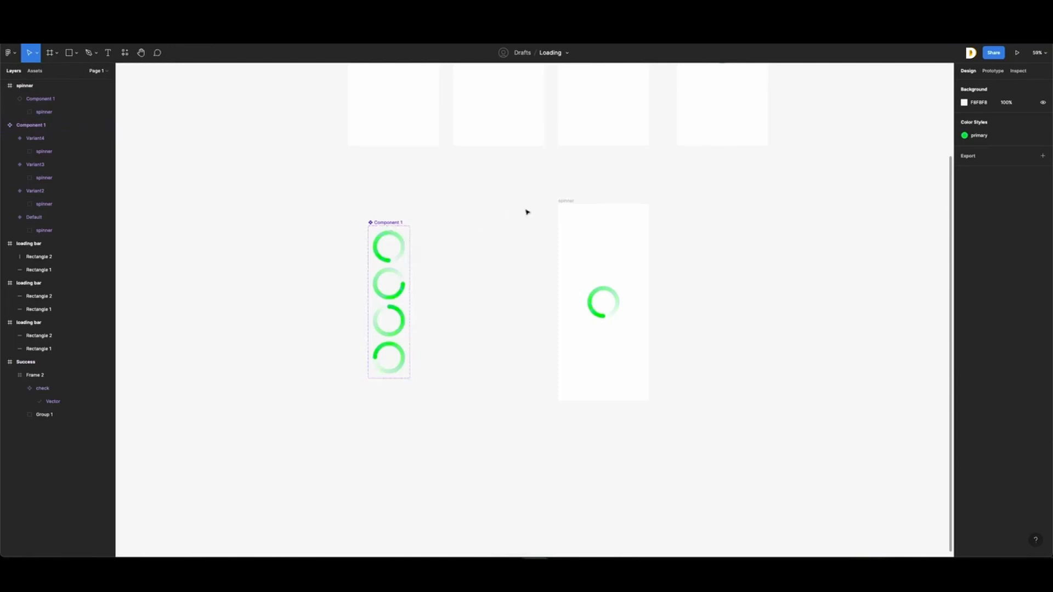
# - Add a prototype interaction from the spinner frame to the Success frame, triggered after a delay of 2500 ms
pyautogui.click(568, 202)
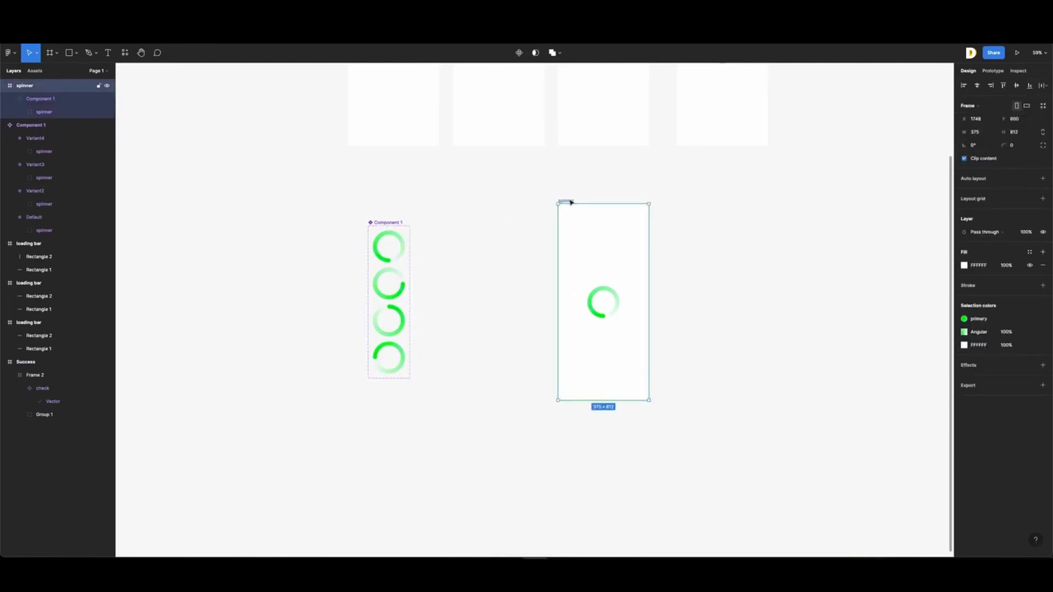
pyautogui.scroll(-5, 570, 201)
pyautogui.scroll(2, 565, 198)
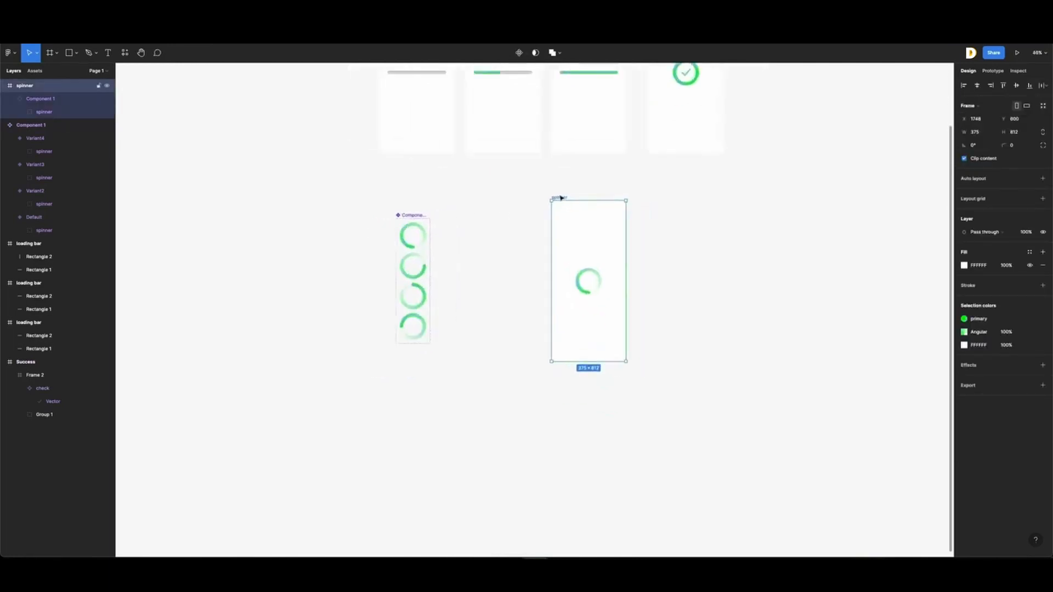
pyautogui.click(993, 71)
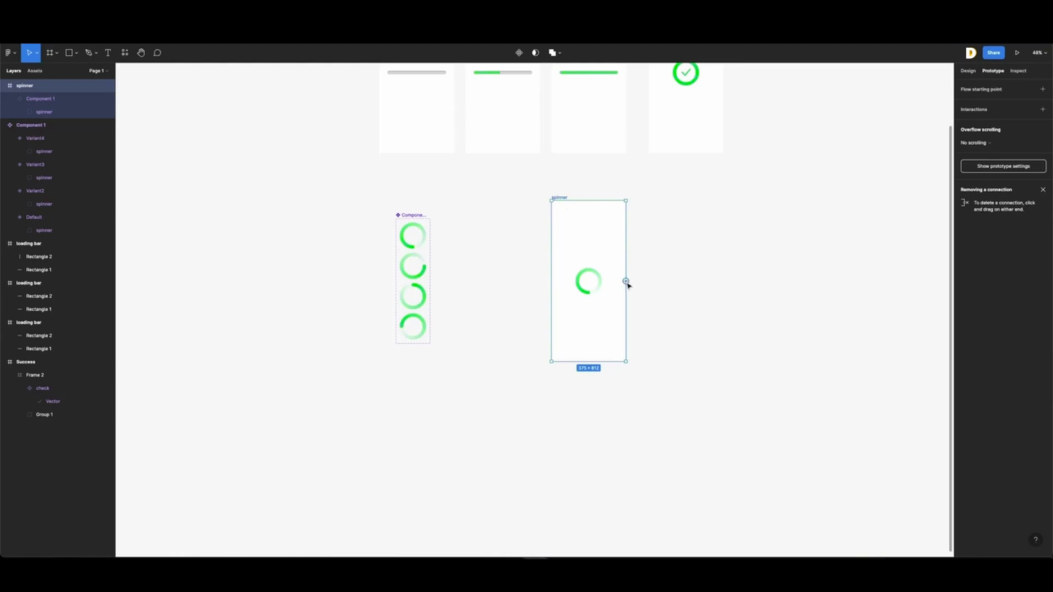
pyautogui.moveTo(625, 281); pyautogui.dragTo(699, 155)
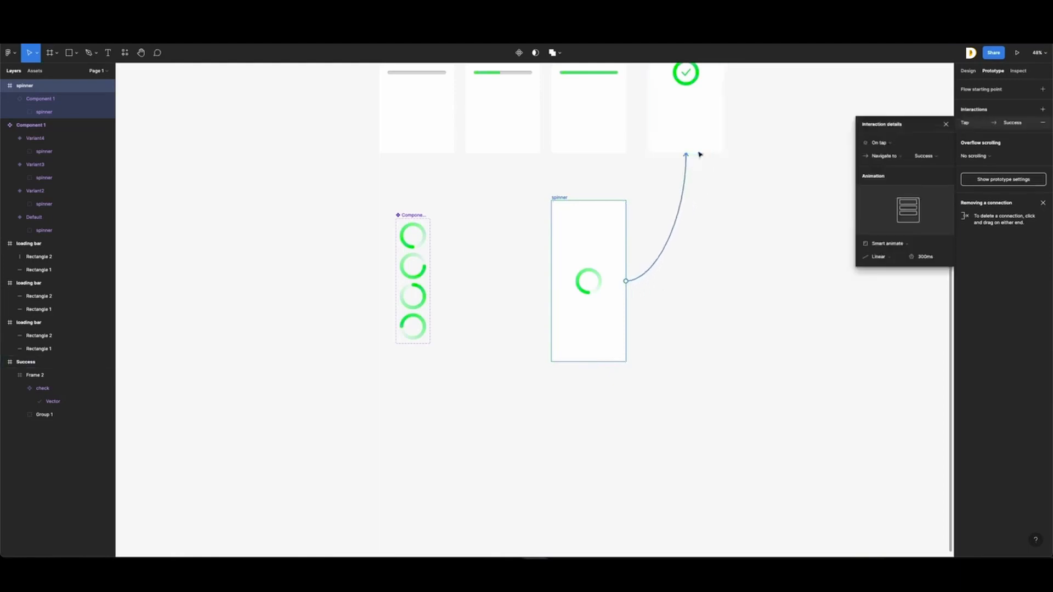
pyautogui.click(880, 146)
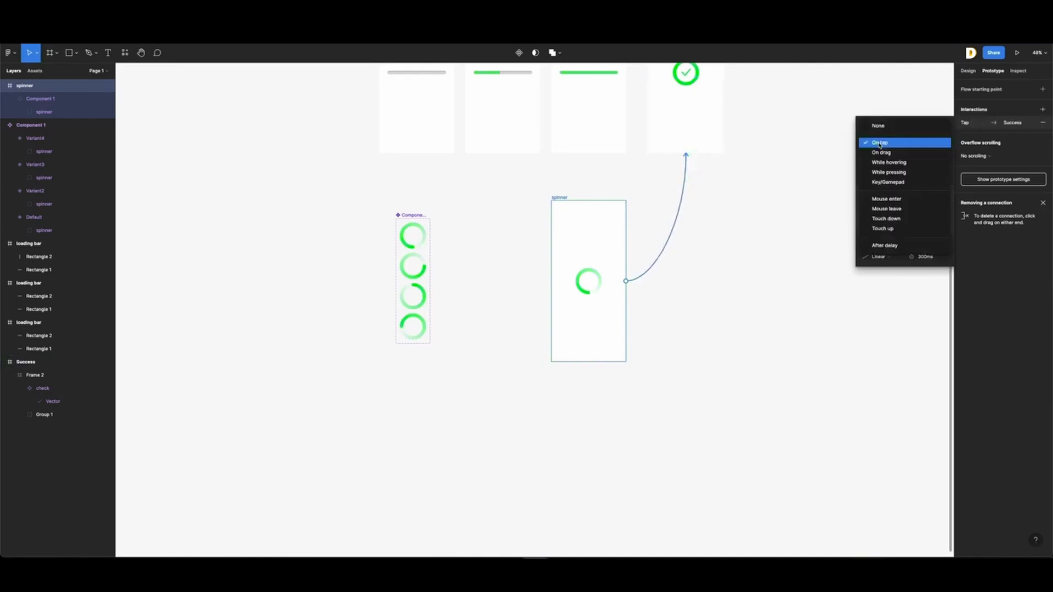
pyautogui.click(880, 244)
pyautogui.click(921, 143)
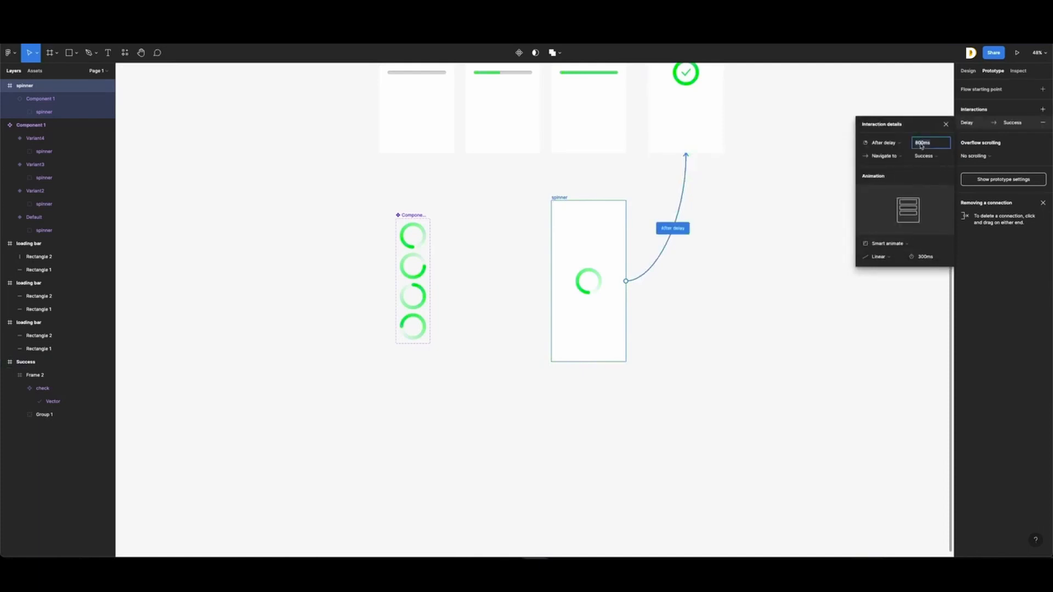
pyautogui.write('2500')
# - Set the transition from the spinner frame to Success to Dissolve with a duration of 200 ms
pyautogui.click(896, 243)
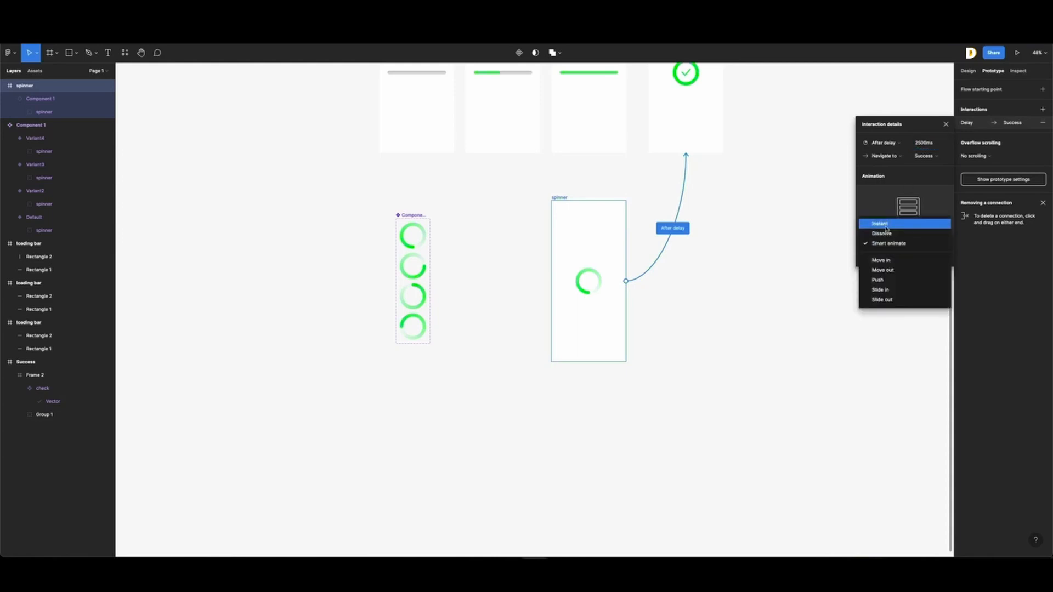
pyautogui.click(887, 233)
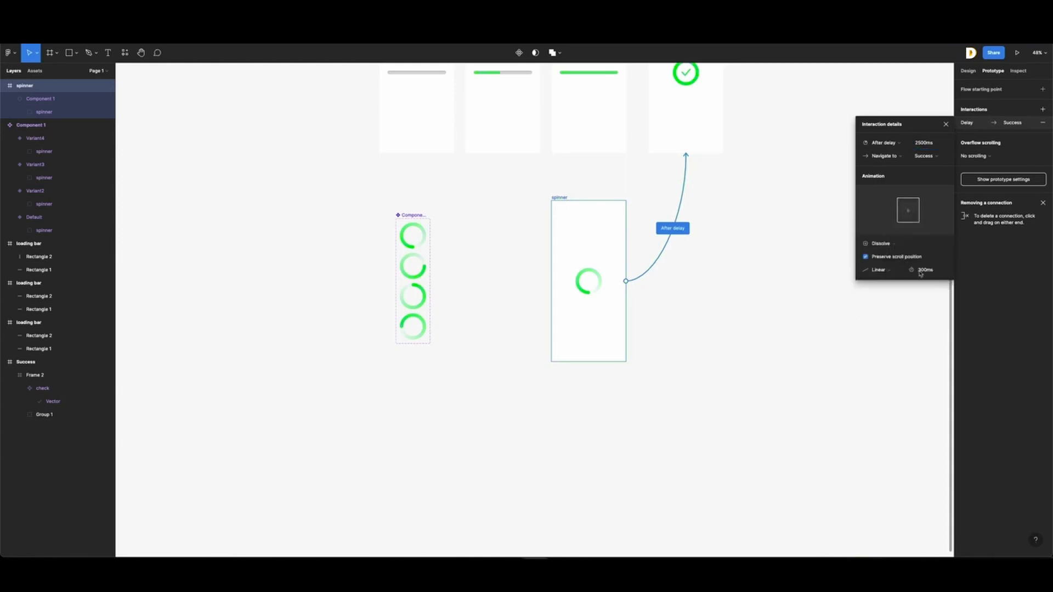
pyautogui.click(920, 271)
pyautogui.write('200')
pyautogui.click(735, 245)
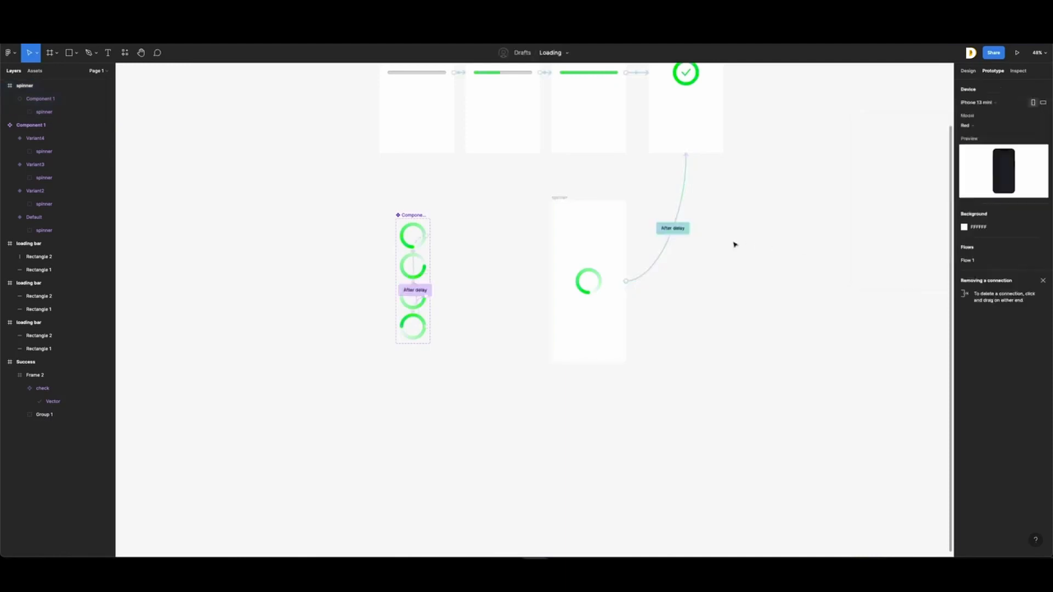
# - Make the spinner frame a flow starting point and play its flow as a prototype preview
pyautogui.click(561, 202)
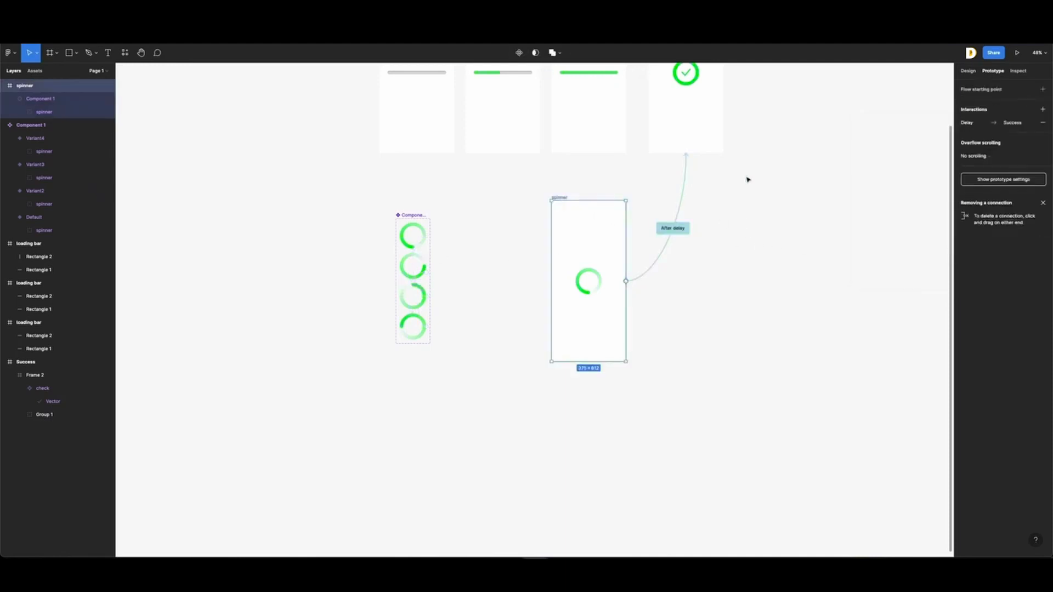
pyautogui.click(1042, 89)
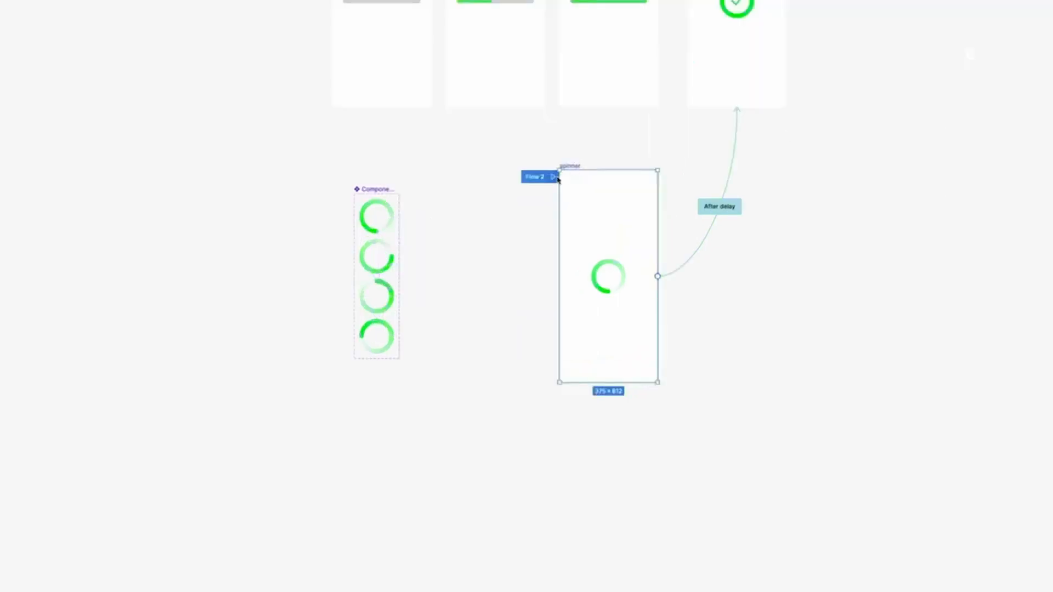
pyautogui.click(555, 177)
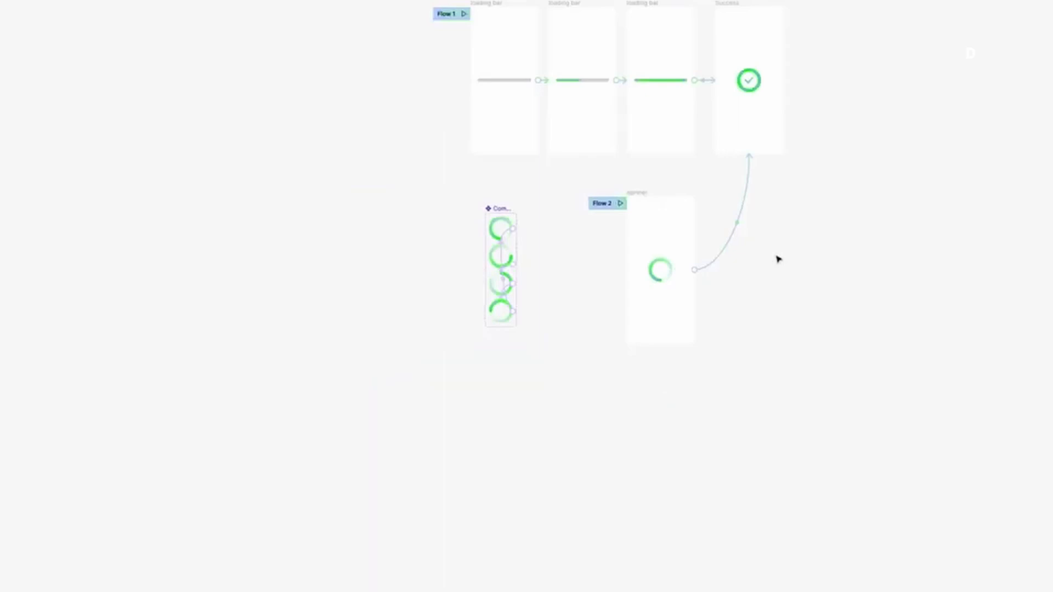
# - Examine the loading bar flow, the spinner flow and the spinner component set with their prototype connections on the canvas
pyautogui.scroll(2, 776, 259)
pyautogui.scroll(3, 776, 259)
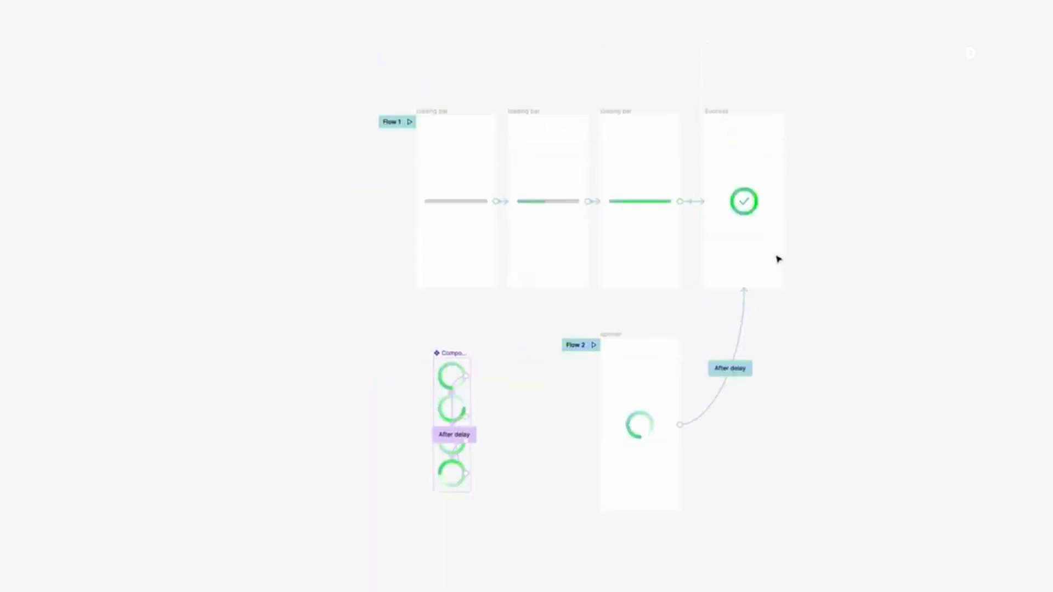
pyautogui.scroll(-1, 568, 229)
pyautogui.scroll(1, 567, 230)
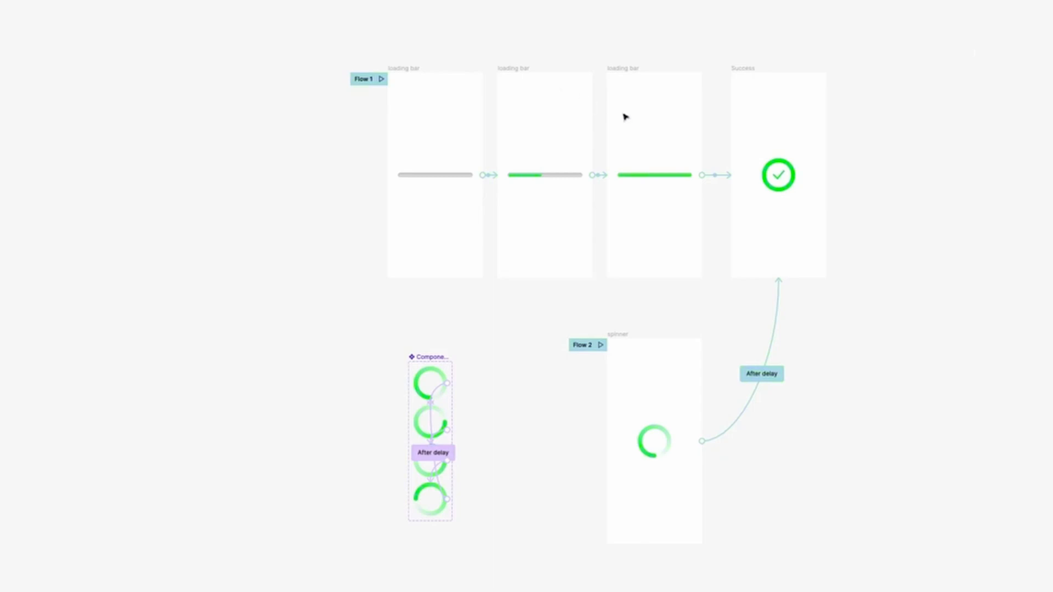
pyautogui.scroll(3, 689, 178)
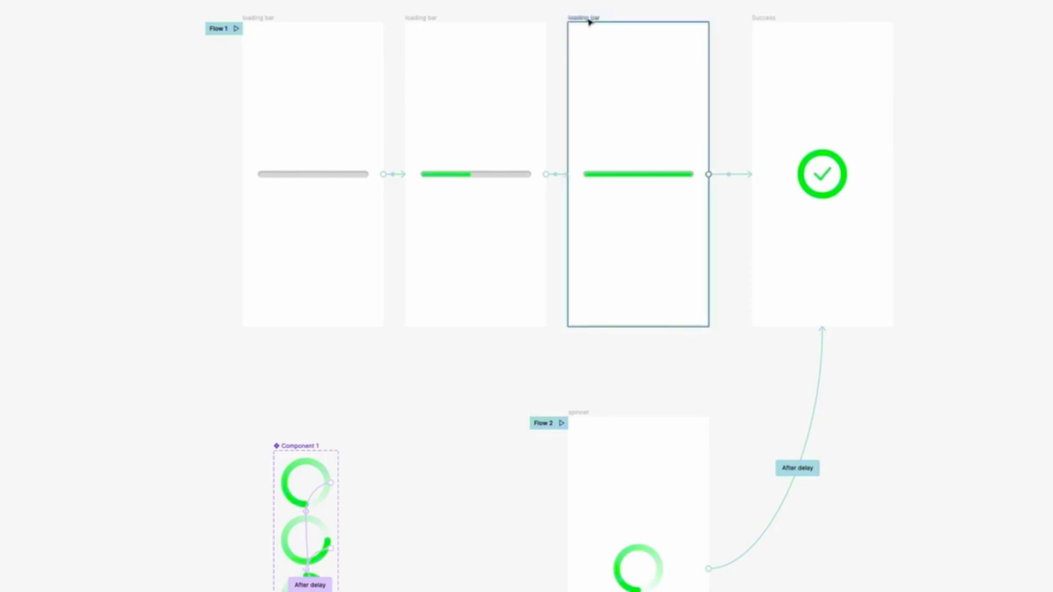
pyautogui.scroll(-3, 362, 156)
pyautogui.scroll(3, 430, 167)
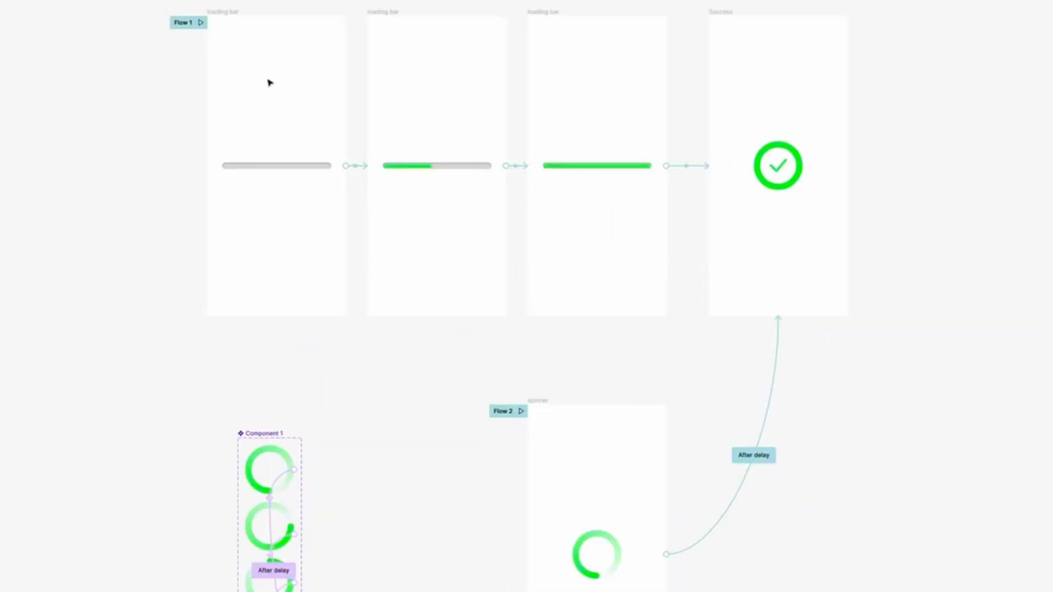
pyautogui.scroll(-5, 301, 139)
pyautogui.scroll(-4, 301, 138)
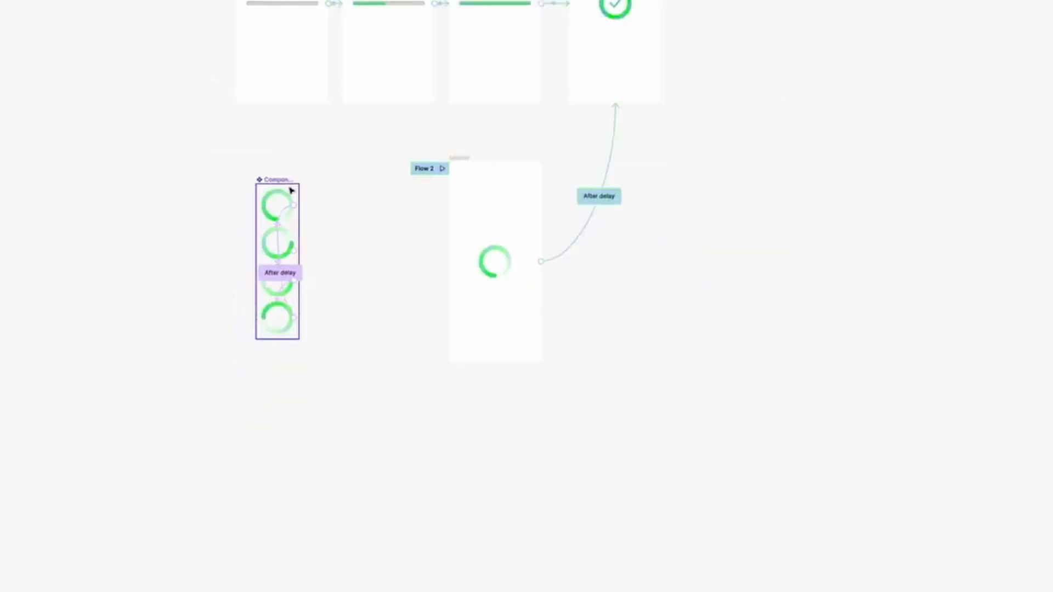
pyautogui.scroll(2, 291, 190)
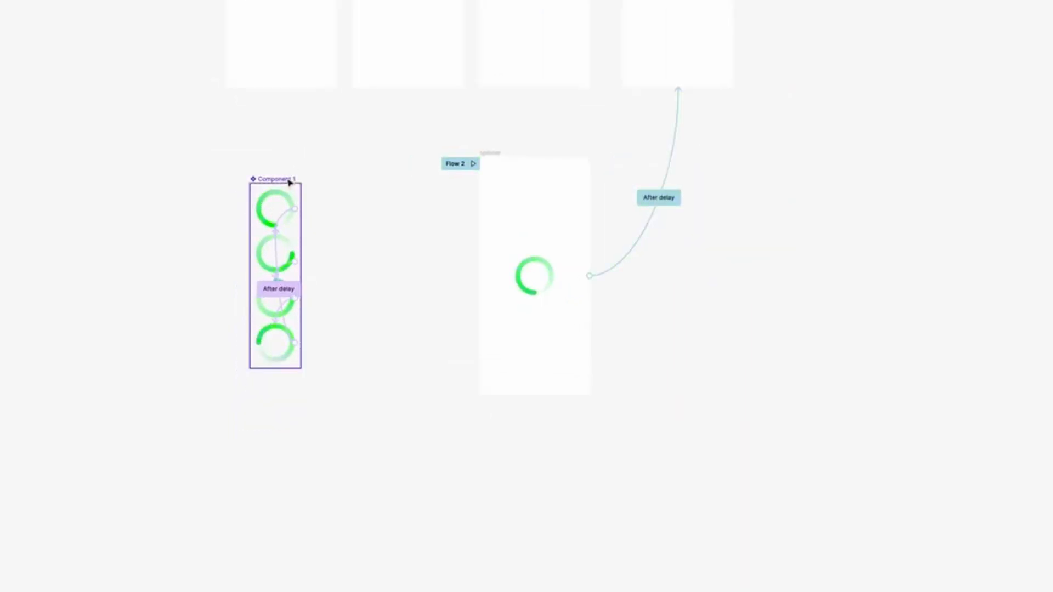